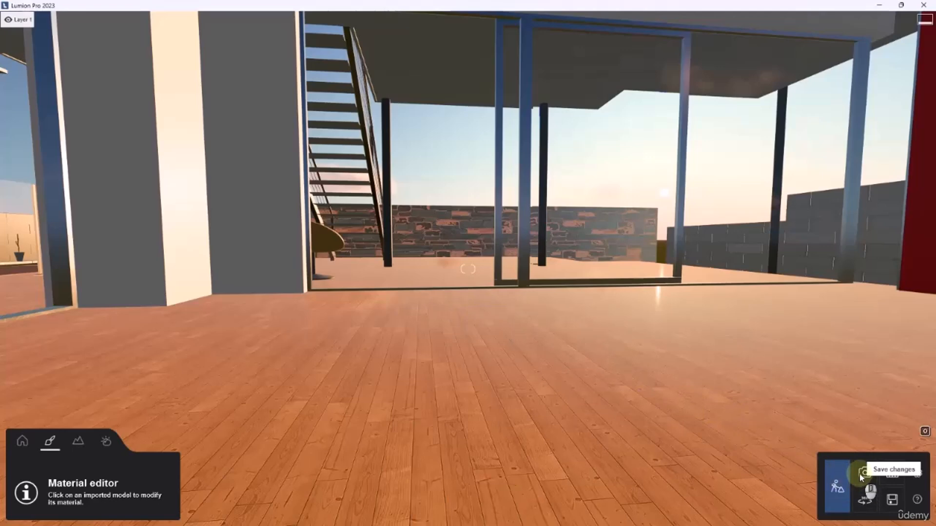
Store the interior view across the wood floor toward the glass doors as the first photo in Photo mode
click(833, 489)
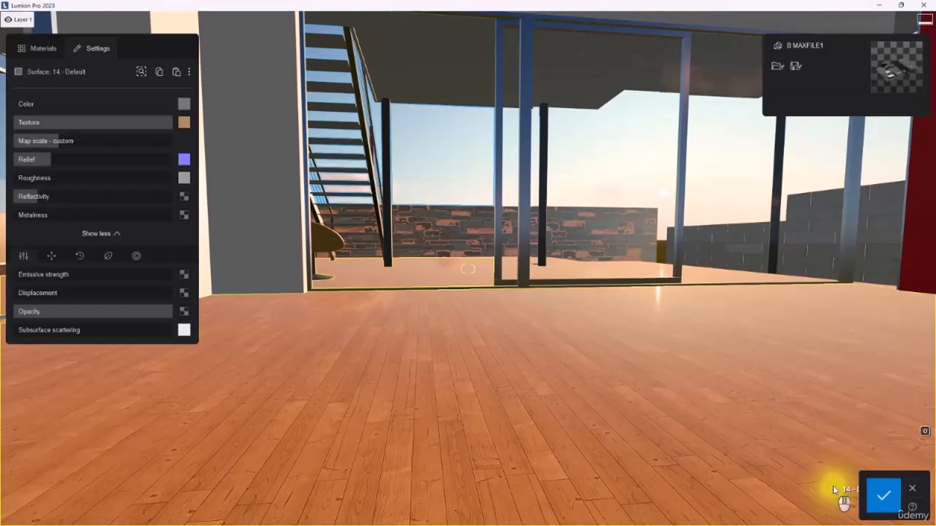
click(883, 496)
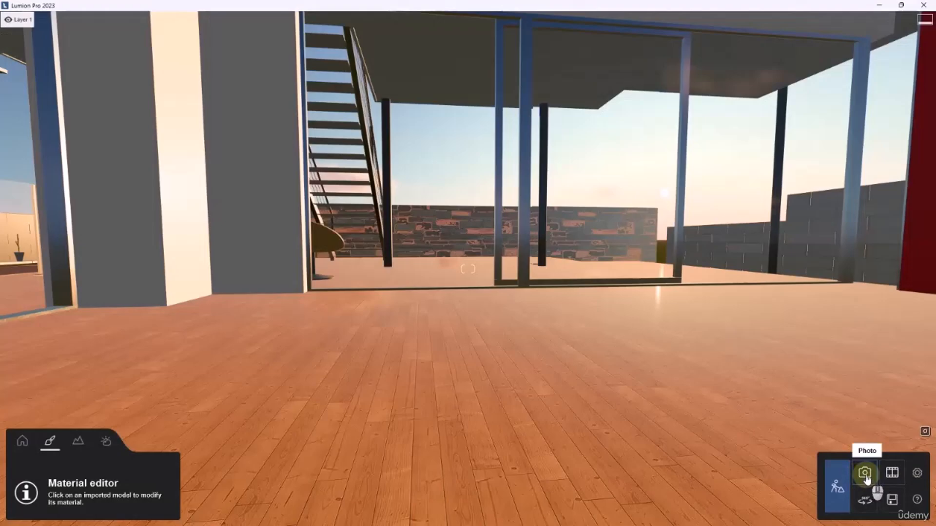
click(865, 474)
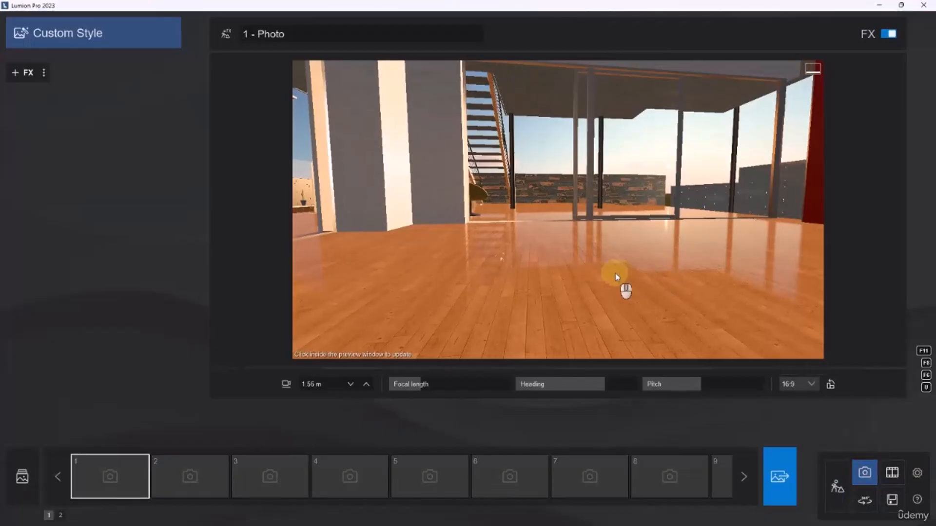
right_drag(615, 273, 616, 274)
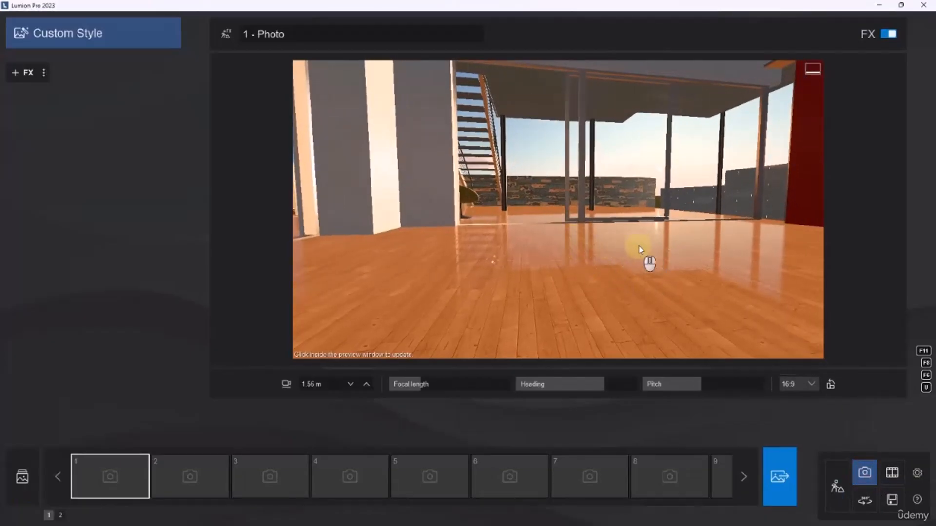
click(834, 488)
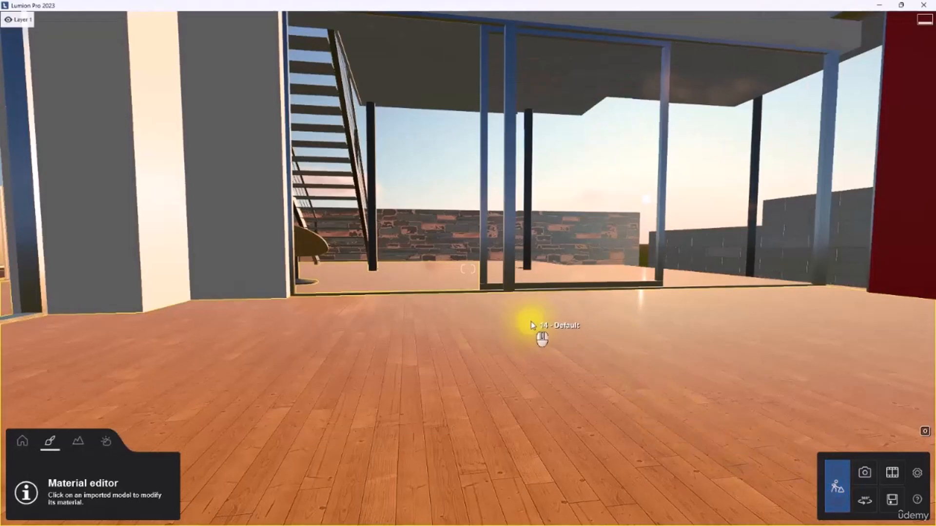
click(864, 473)
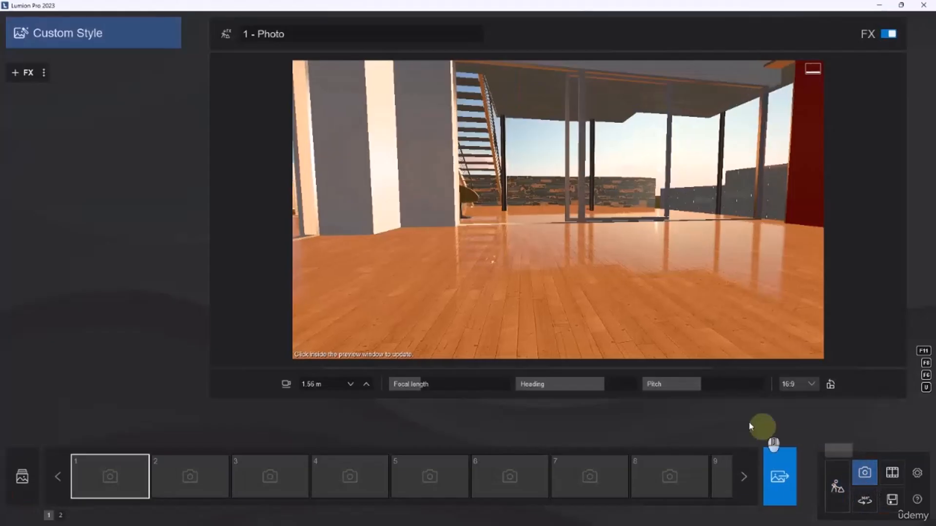
mouse_move(112, 474)
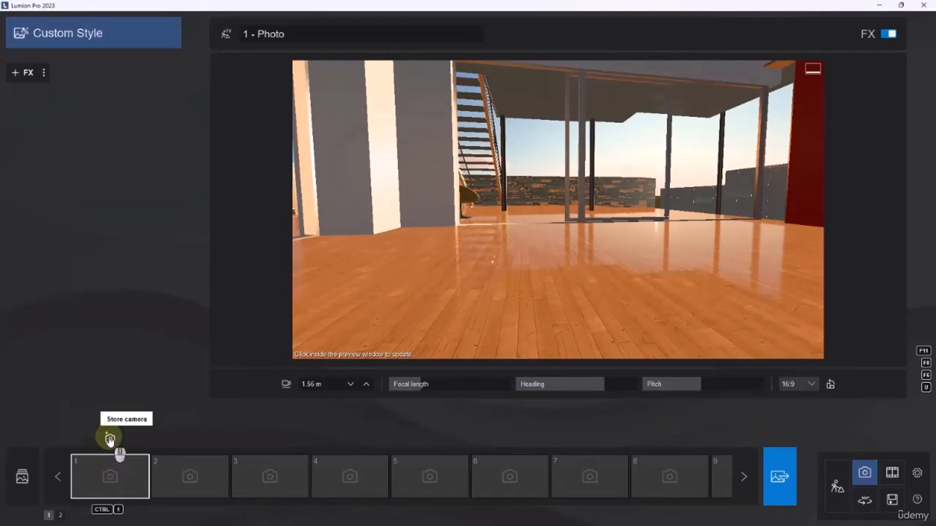
click(110, 438)
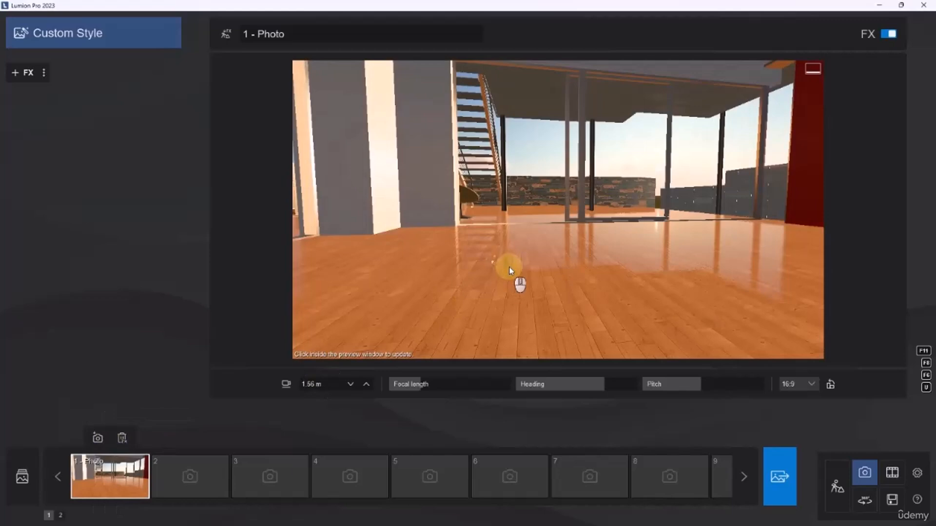
Add a Reflection effect to the photo and place a reflection plane on the wood floor
click(30, 73)
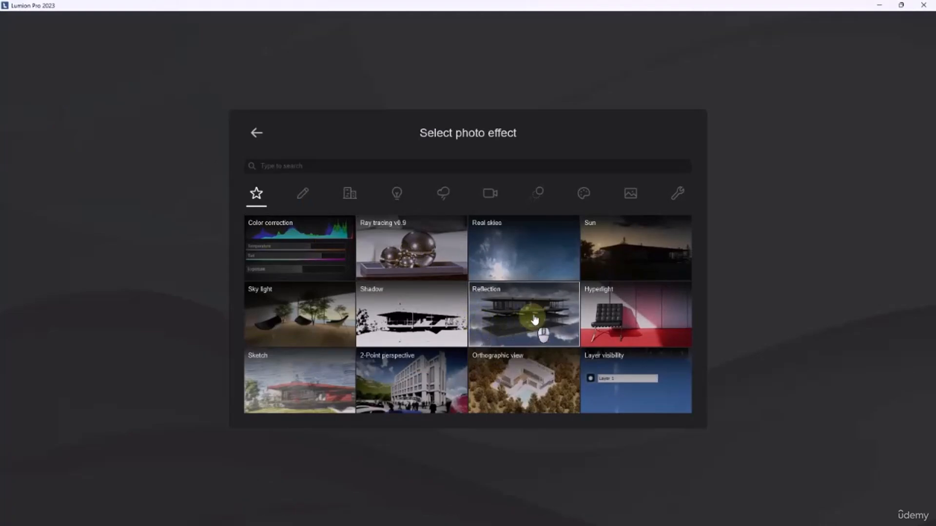
click(516, 318)
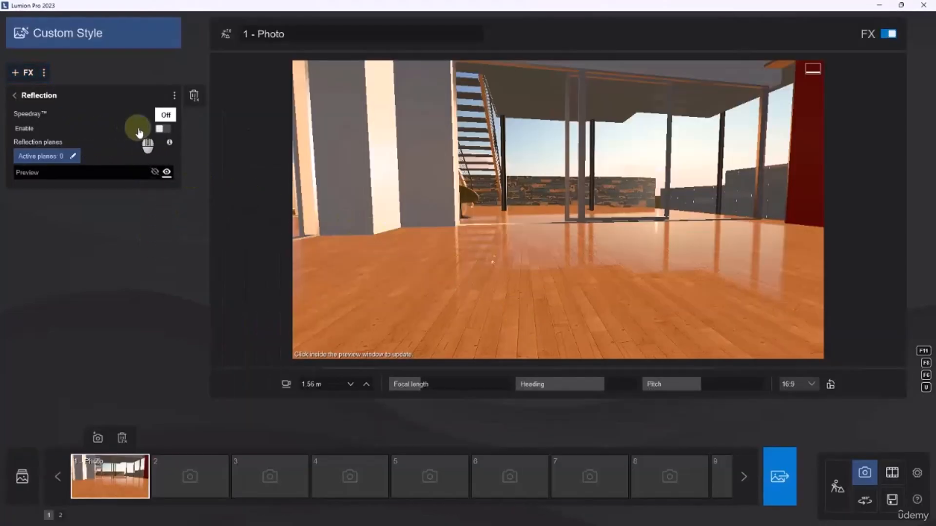
click(72, 156)
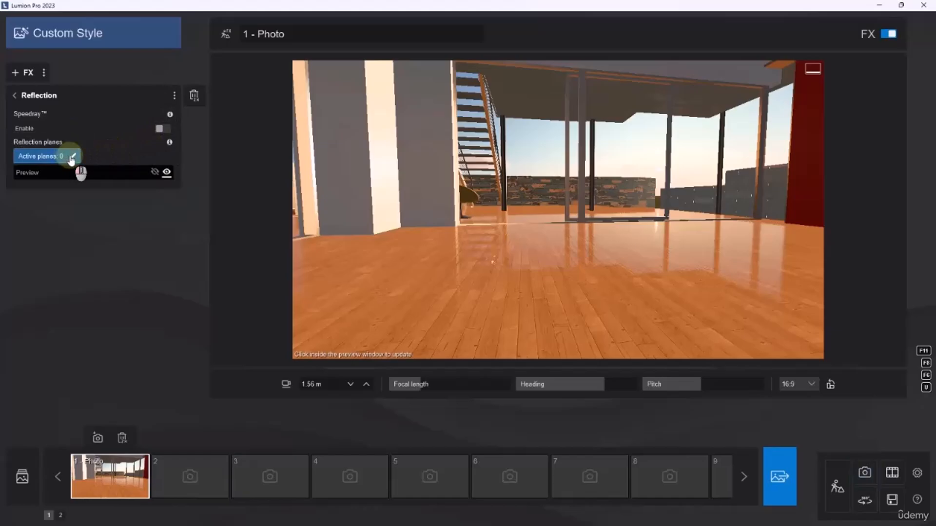
click(149, 488)
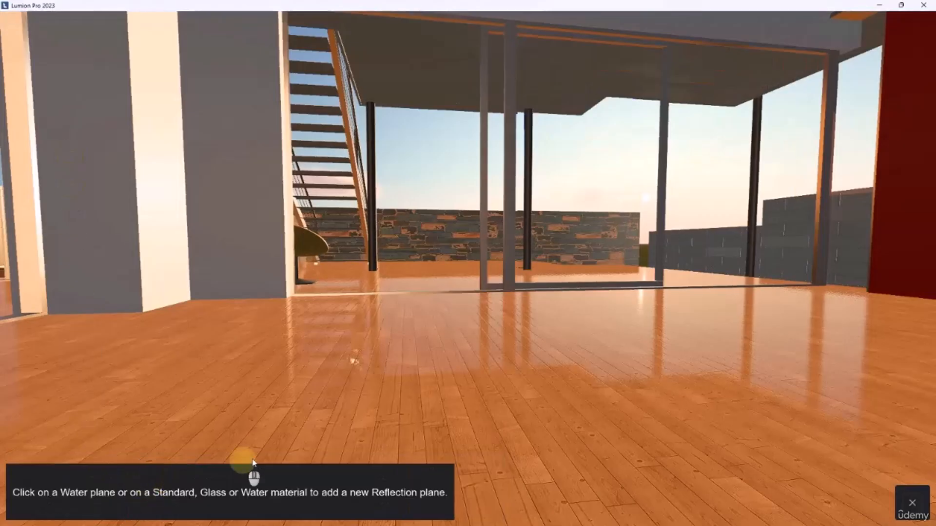
click(502, 373)
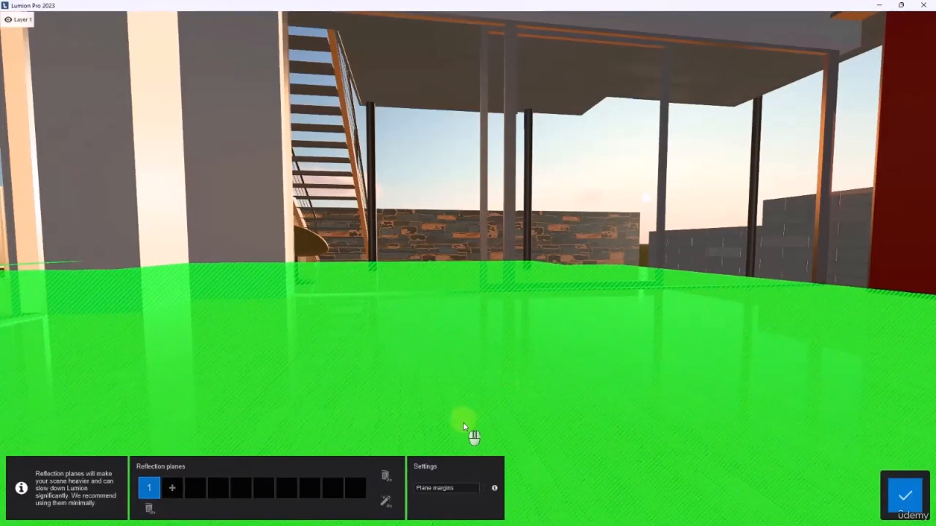
click(907, 497)
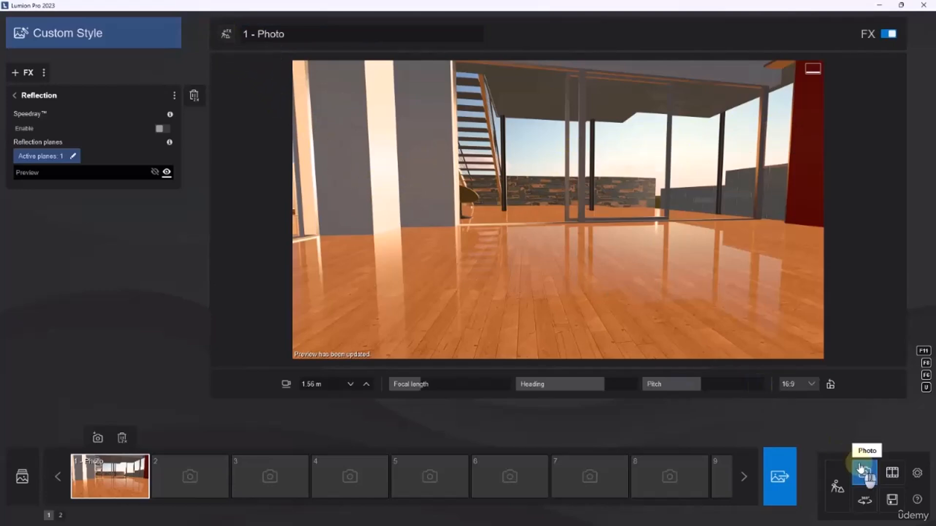
Enter Build with effects for the photo and open the wood floor's material settings in the Material editor
click(840, 486)
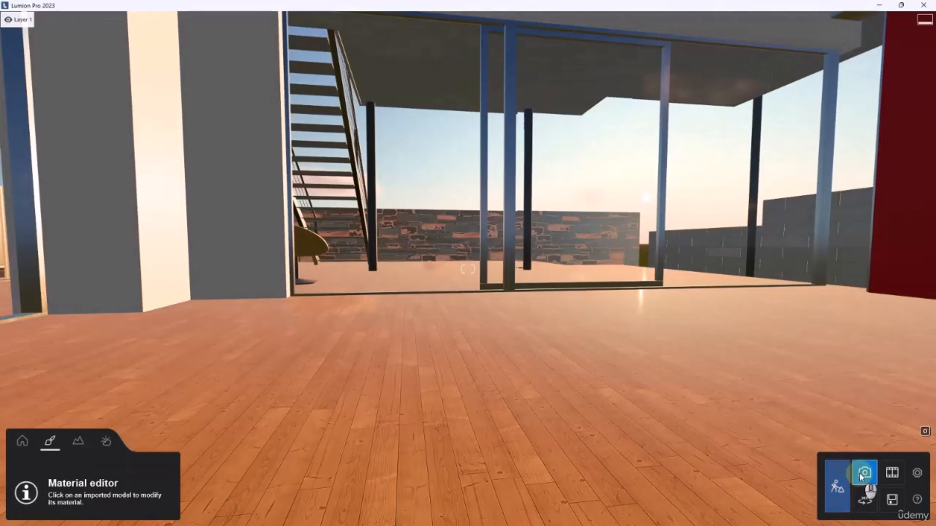
click(863, 472)
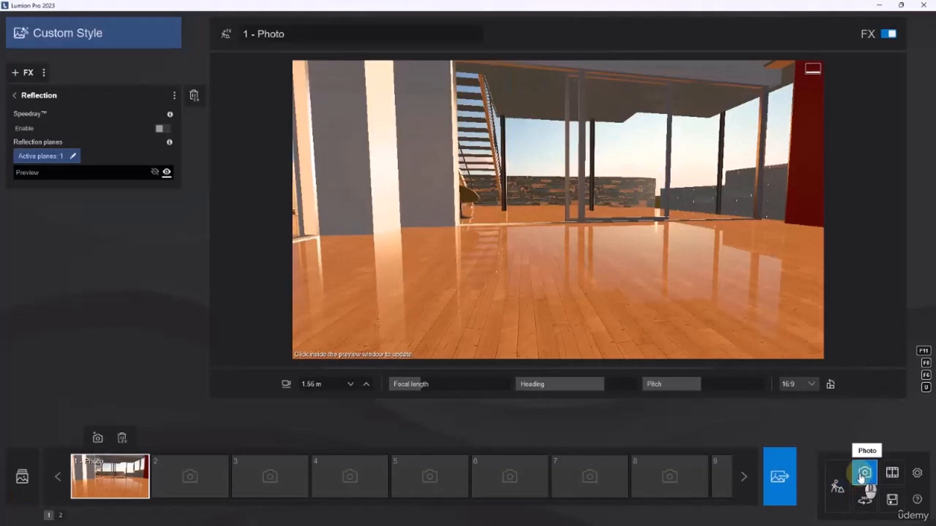
click(225, 33)
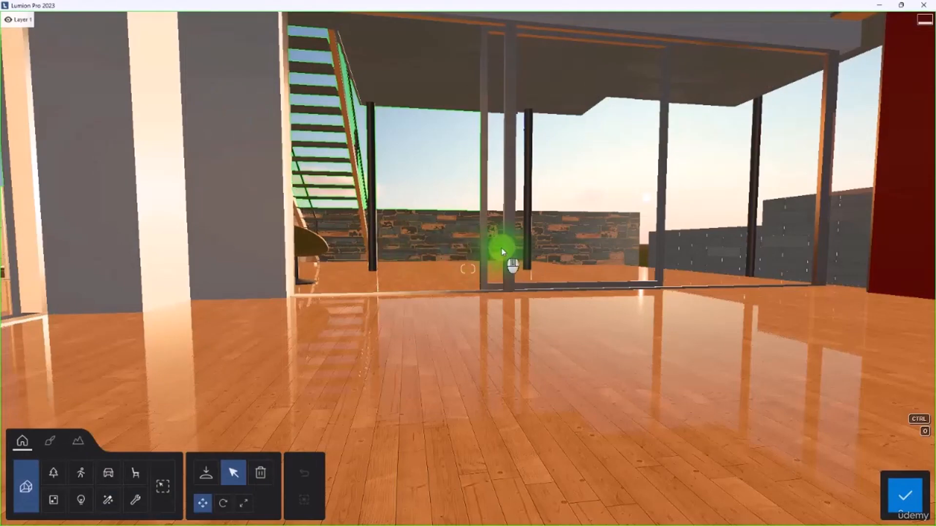
key(w)
mouse_move(501, 248)
right_down()
mouse_move(512, 266)
mouse_move(504, 253)
right_up()
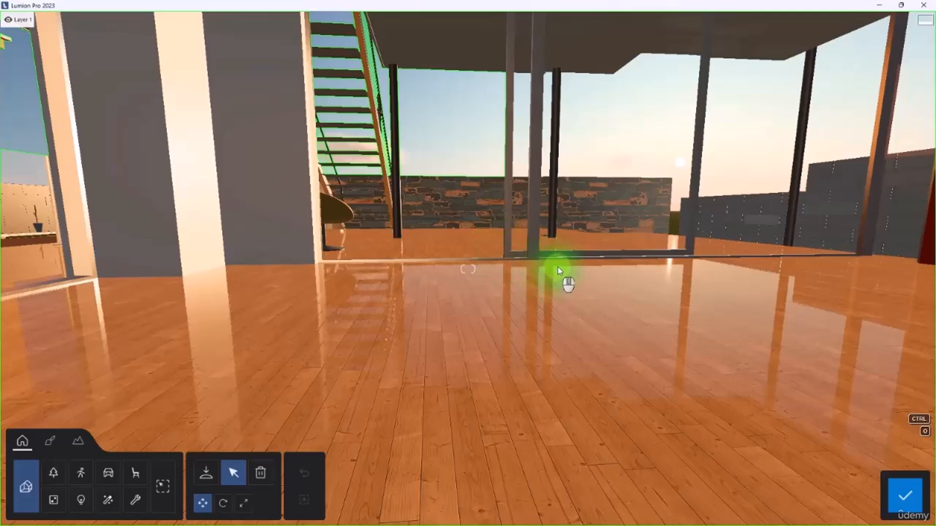
right_drag(564, 278, 540, 268)
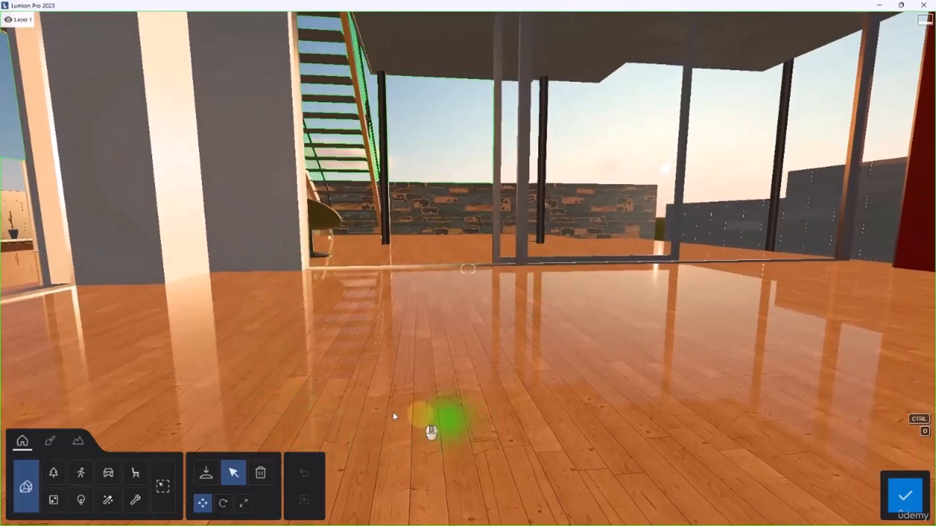
click(50, 441)
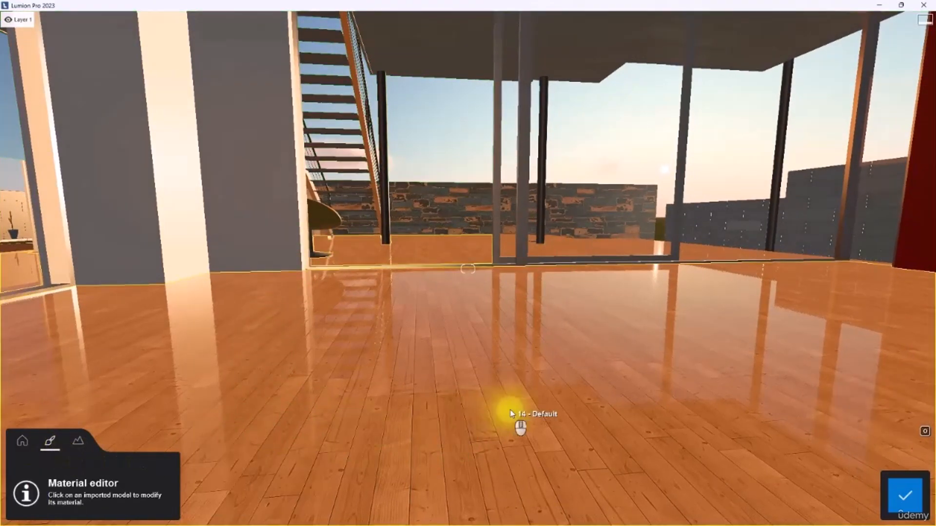
click(519, 420)
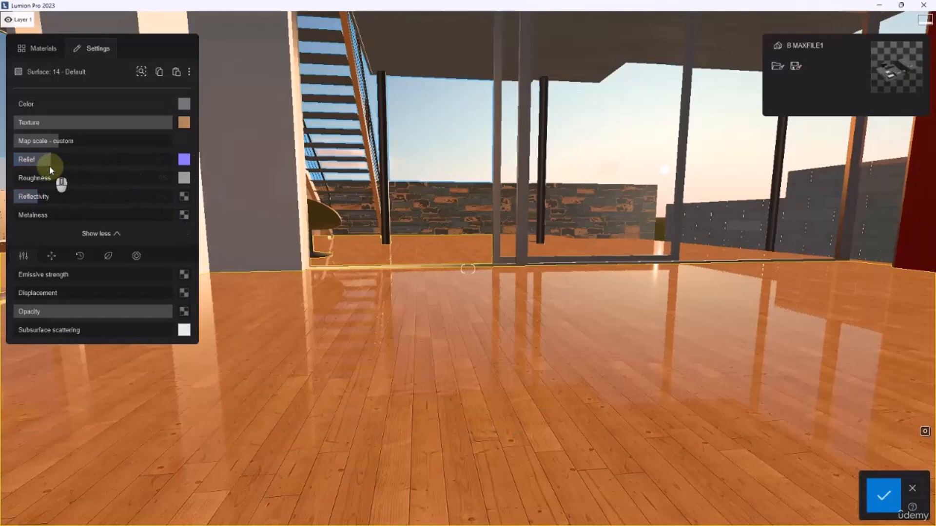
Try the wood floor's roughness at about 61%, and reduce it for a glossier finish
drag(49, 178, 62, 179)
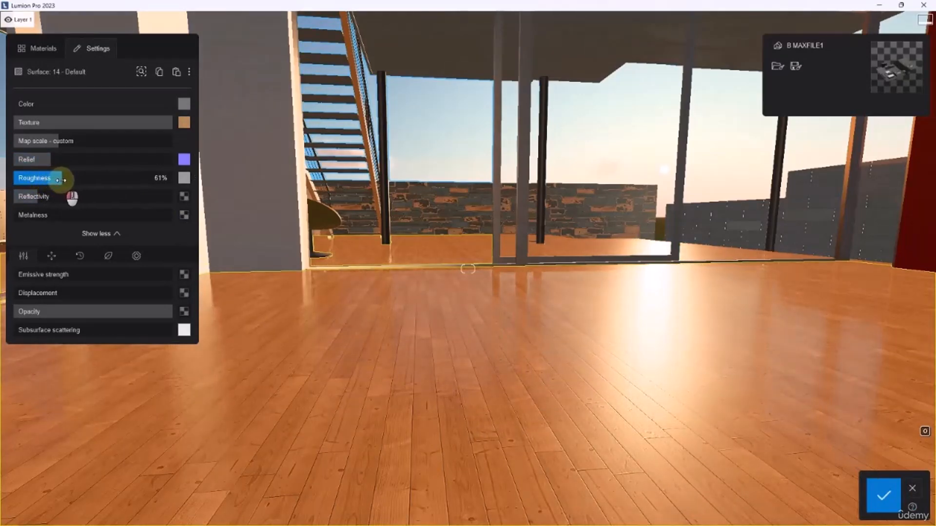
right_drag(398, 237, 491, 235)
middle_drag(491, 235, 493, 243)
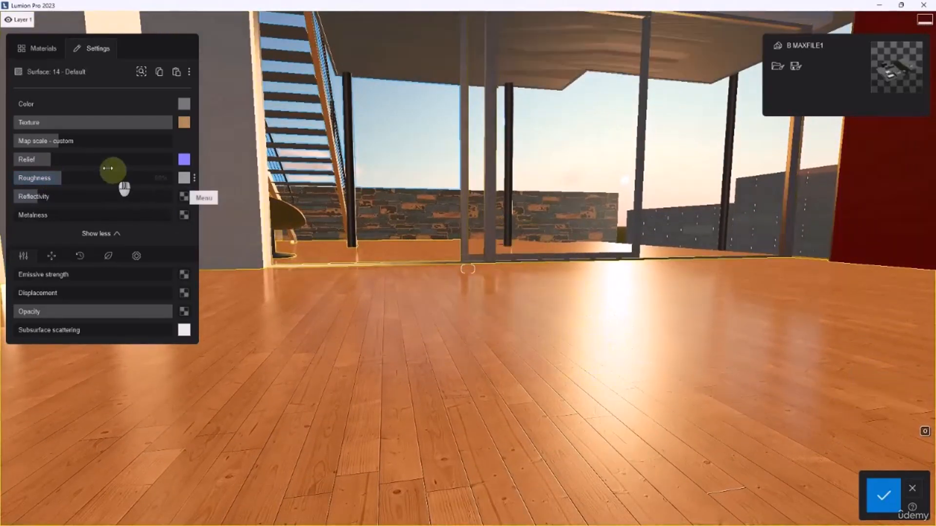
mouse_move(55, 176)
mouse_down()
mouse_move(18, 179)
mouse_move(45, 185)
mouse_up()
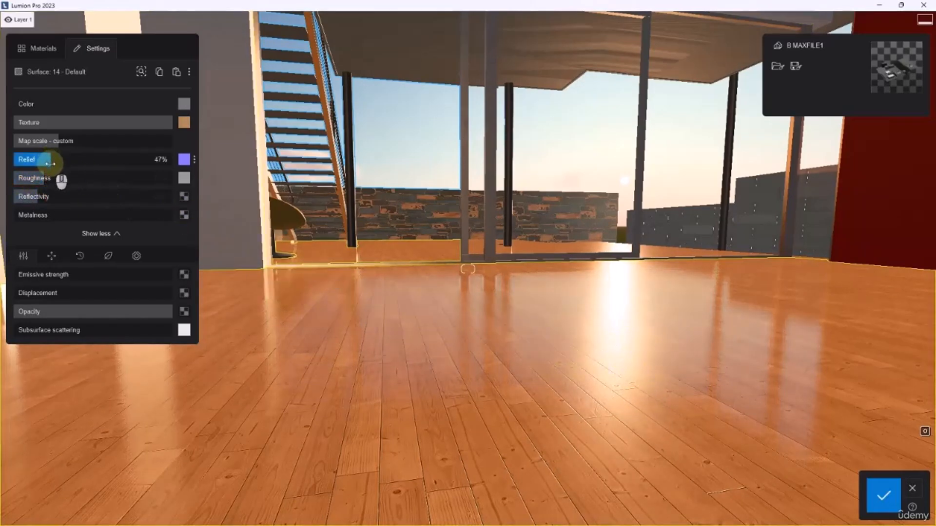
Increase the wood floor's relief and reflectivity, and fine-tune its roughness to 36%
mouse_move(50, 164)
mouse_down()
mouse_move(119, 167)
mouse_move(52, 169)
mouse_move(65, 169)
mouse_up()
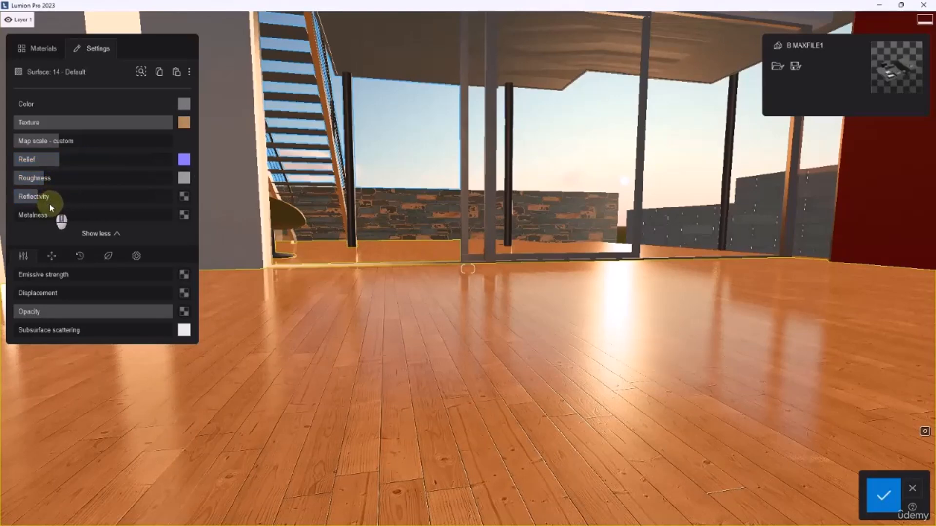
drag(51, 200, 121, 198)
click(36, 179)
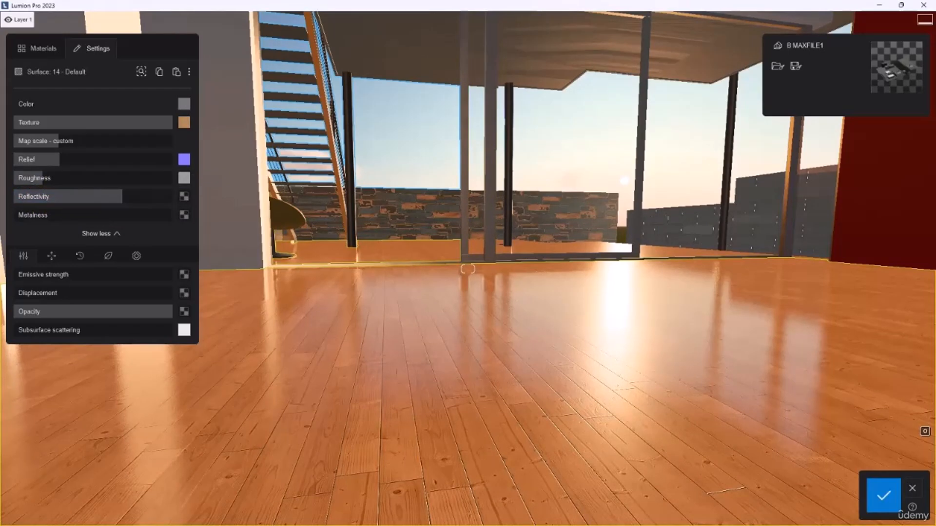
Switch to File Explorer and examine the displacement and roughness maps in the WoodFloor040_8K-JPG folder
key(alt+Tab)
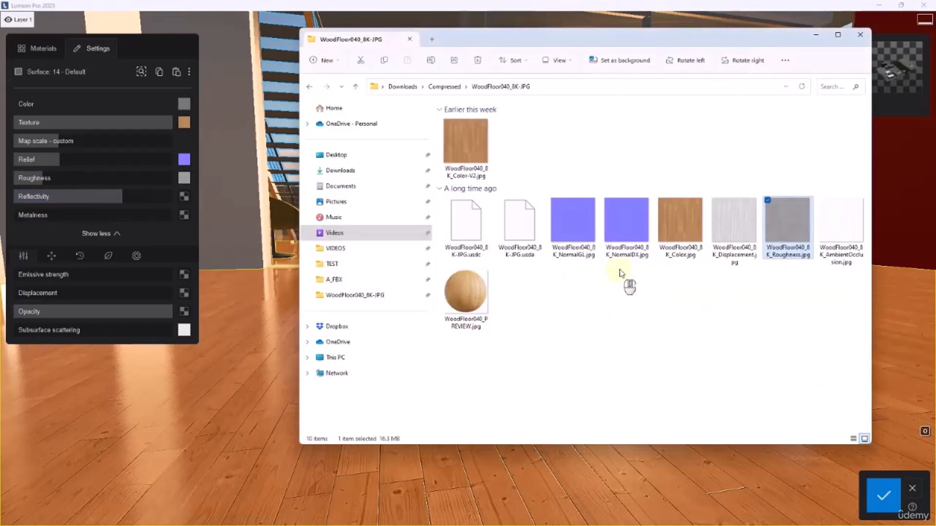
click(732, 228)
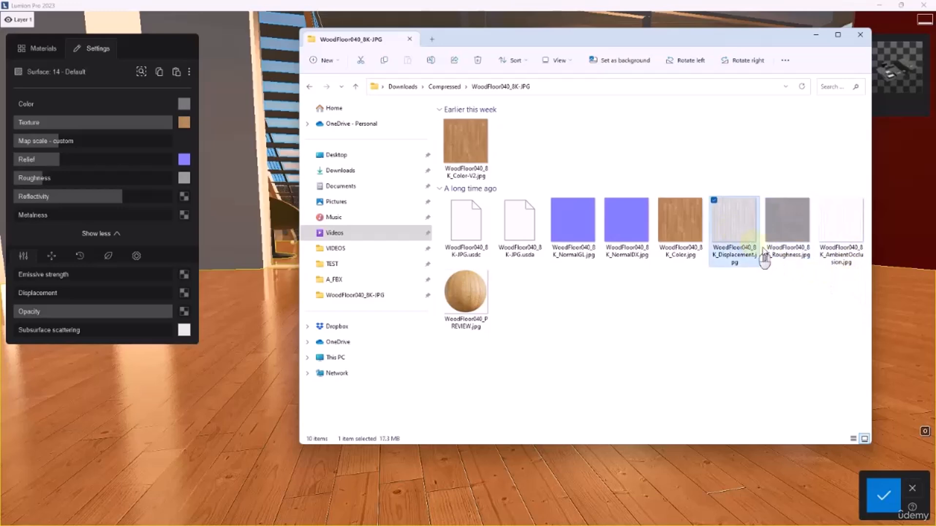
click(786, 222)
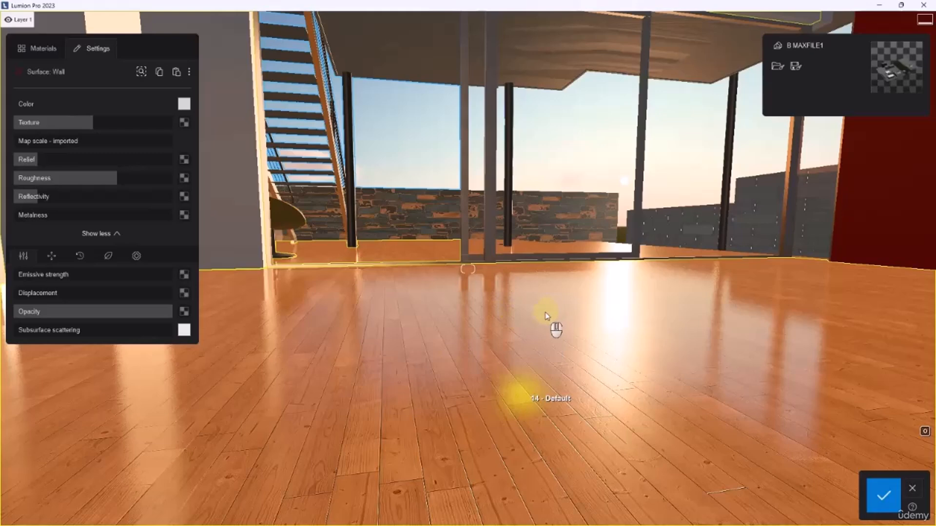
Reselect the wood floor material in Lumion and load WoodFloor040_8K_Roughness.jpg as its reflectivity map
click(518, 396)
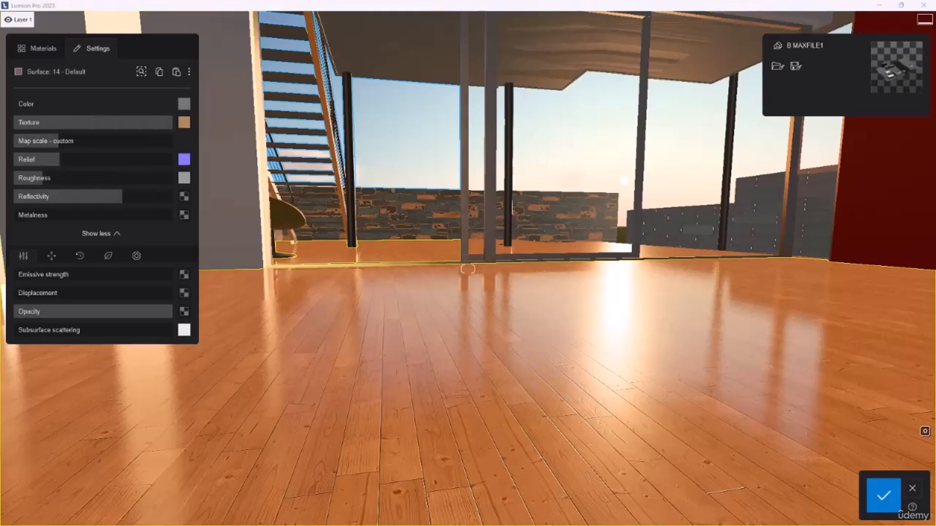
right_drag(573, 367, 565, 366)
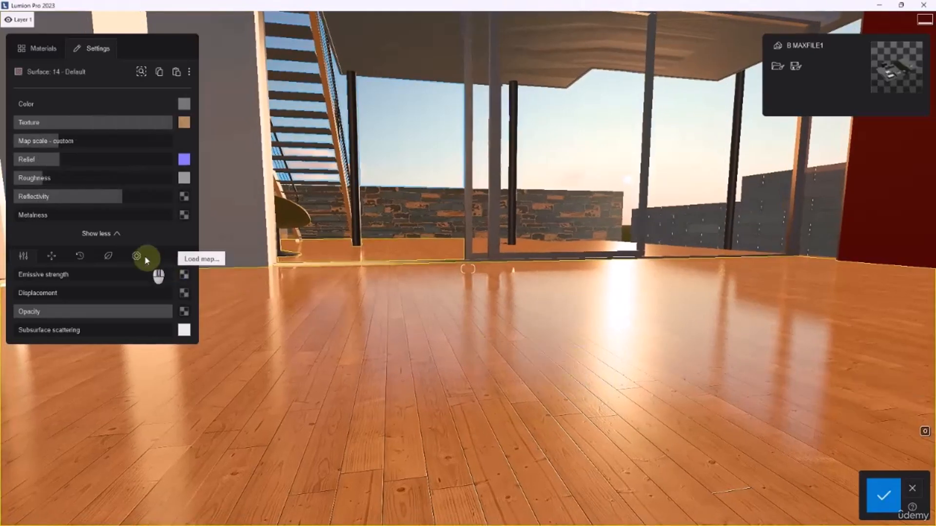
click(185, 197)
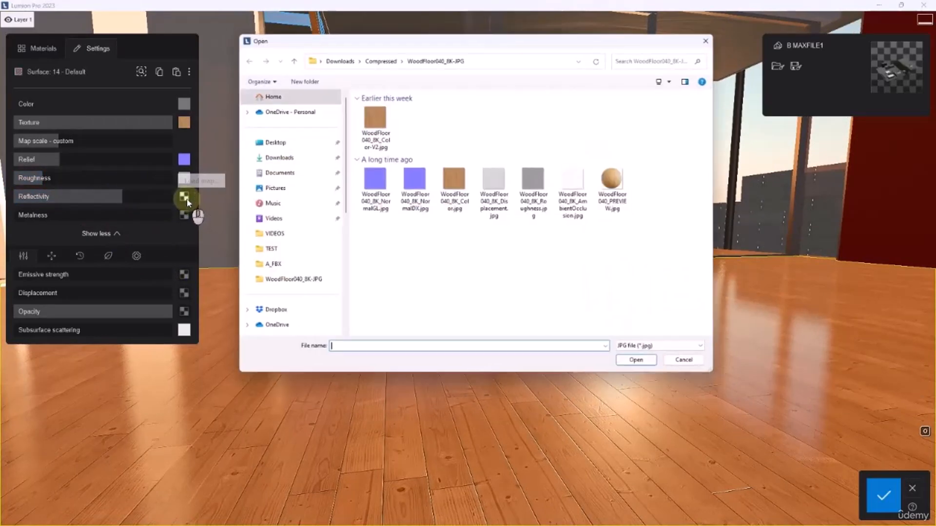
click(533, 205)
click(641, 365)
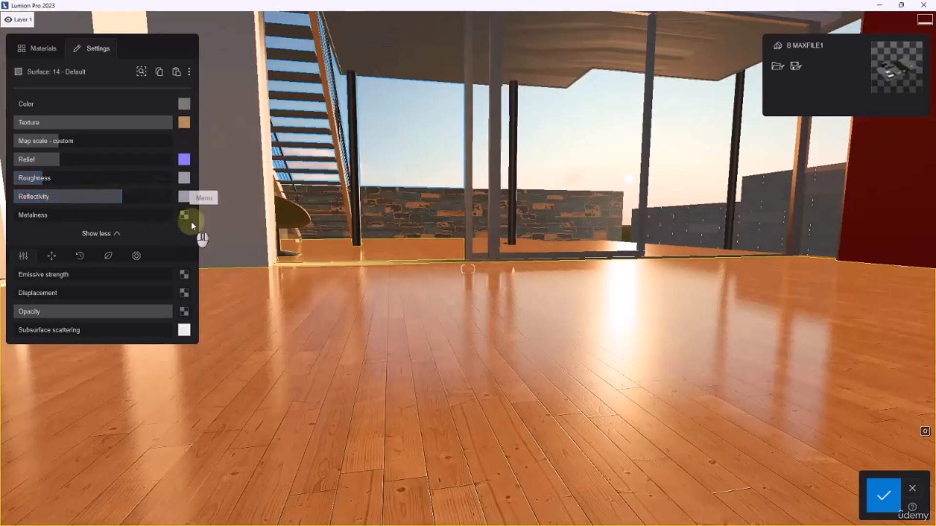
mouse_move(181, 125)
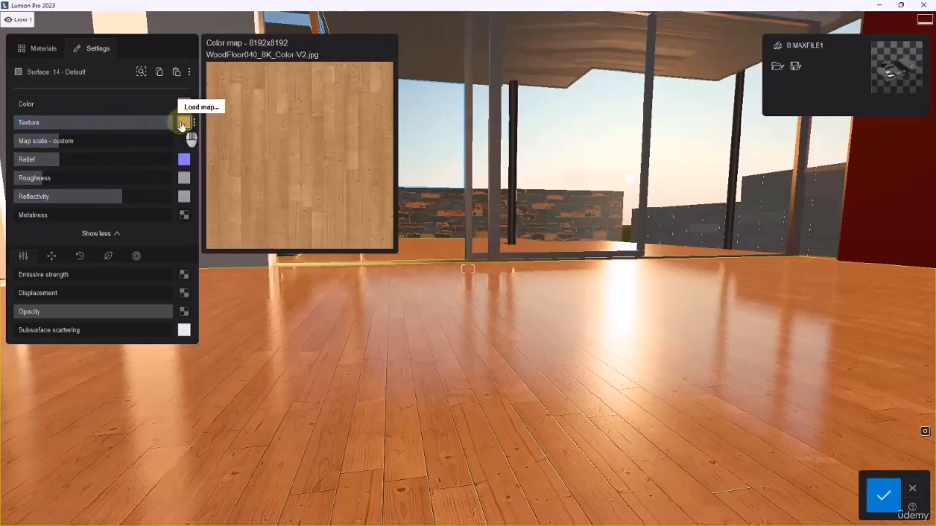
mouse_move(186, 165)
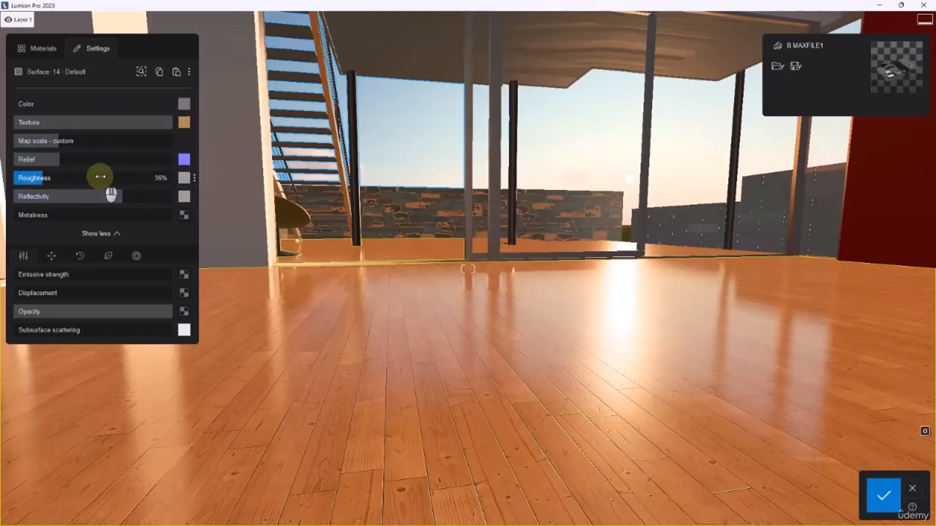
Lower the wood floor's reflectivity and bring its metalness close to zero
drag(119, 194, 57, 210)
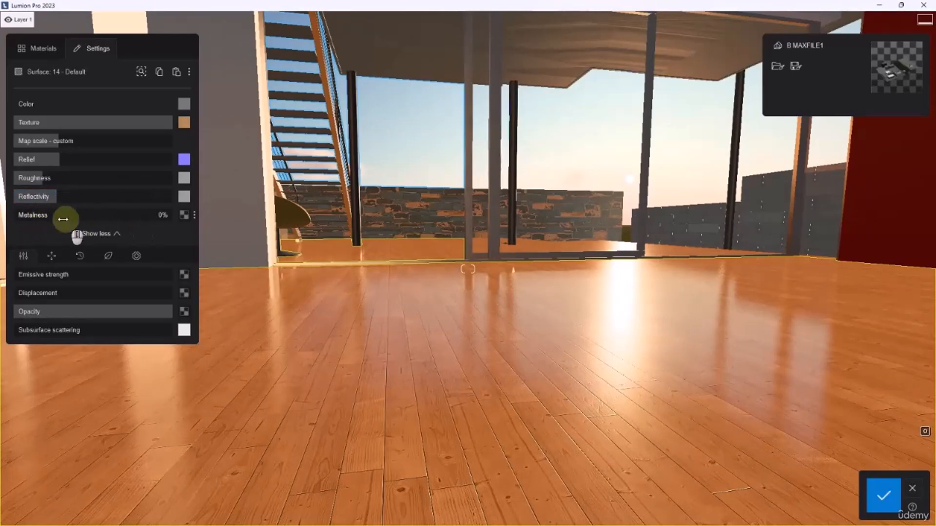
drag(66, 215, 16, 215)
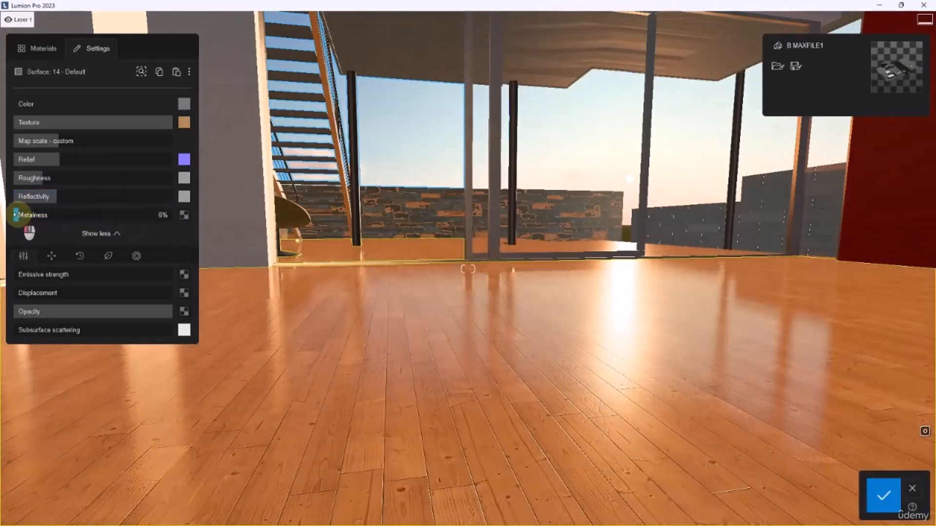
Load WoodFloor040_8K_Roughness.jpg as the floor's metalness map and set metalness to about 6%
click(185, 217)
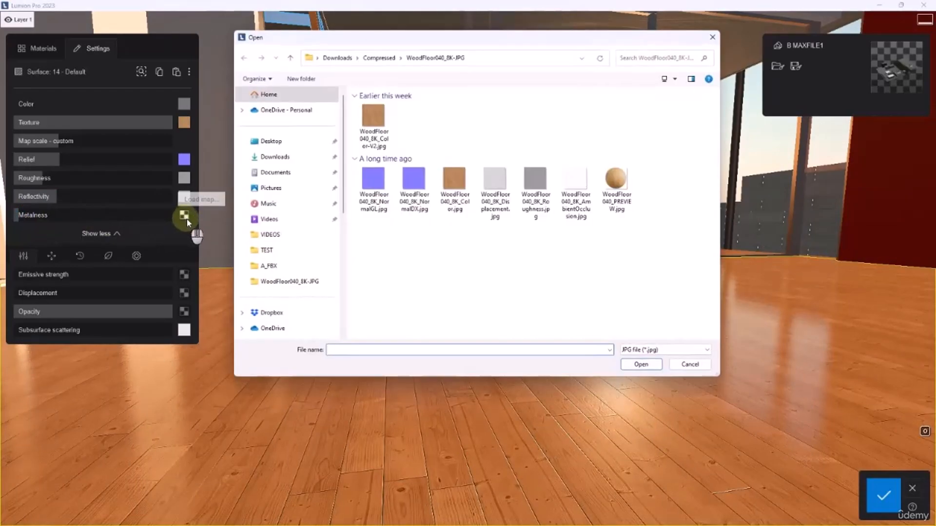
click(502, 215)
click(538, 190)
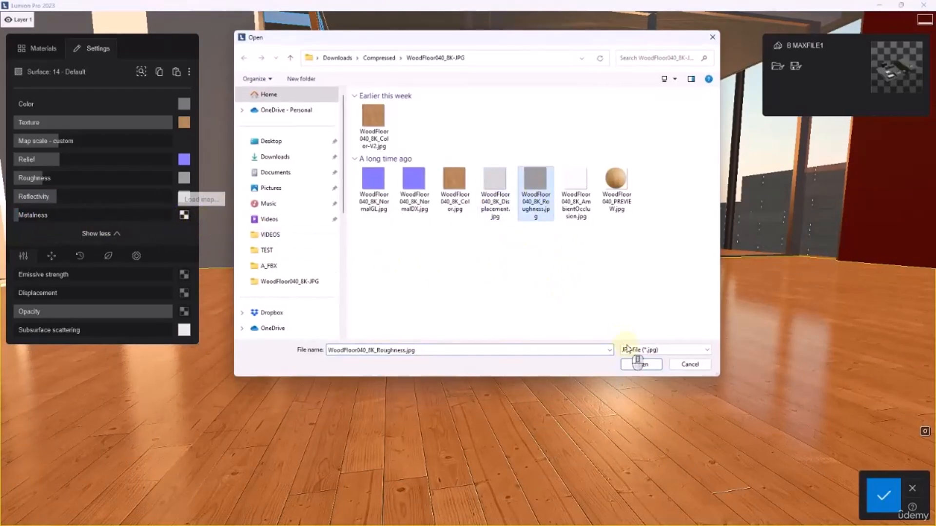
click(640, 365)
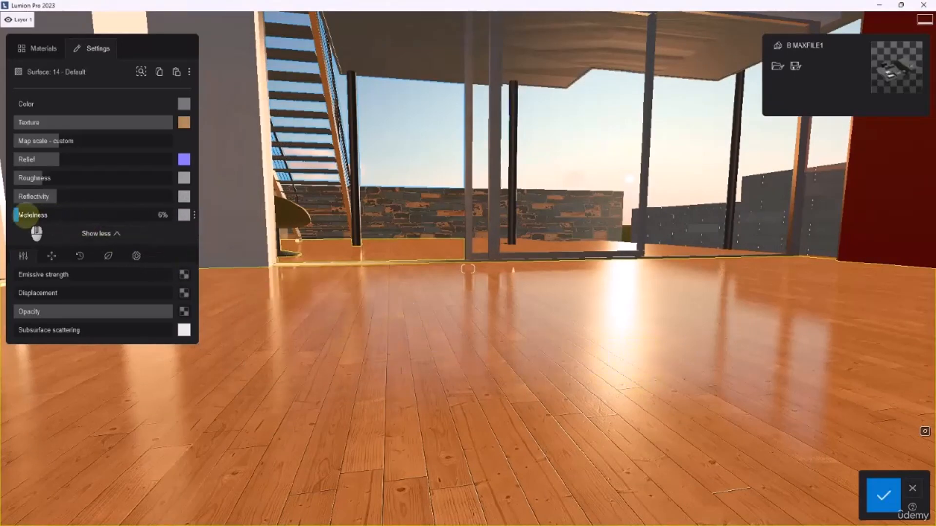
drag(49, 216, 23, 219)
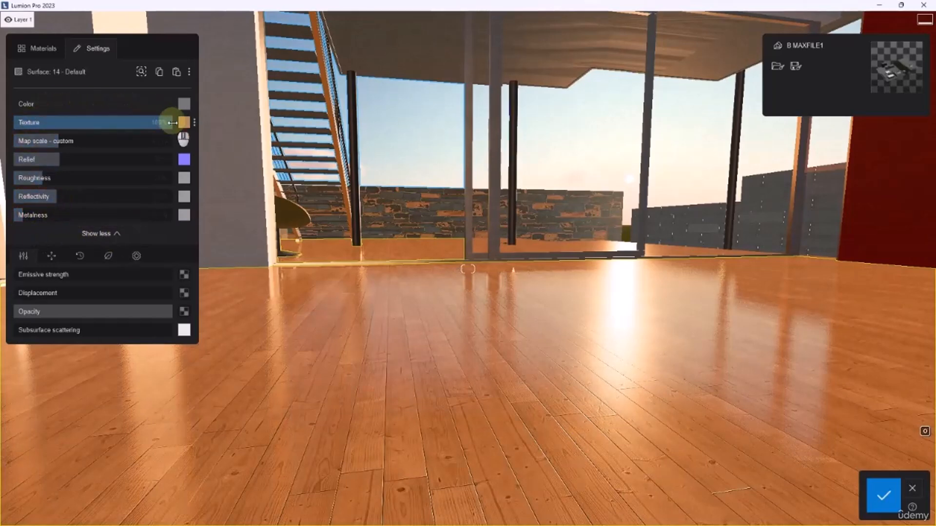
Examine the floor material's position, weathering, foliage and advanced settings, and return to its extra properties
click(117, 234)
click(118, 235)
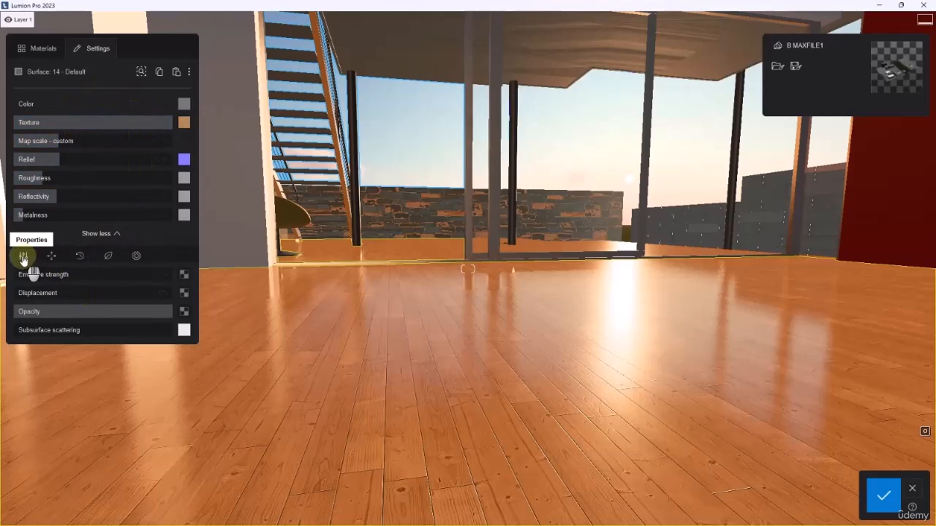
click(50, 257)
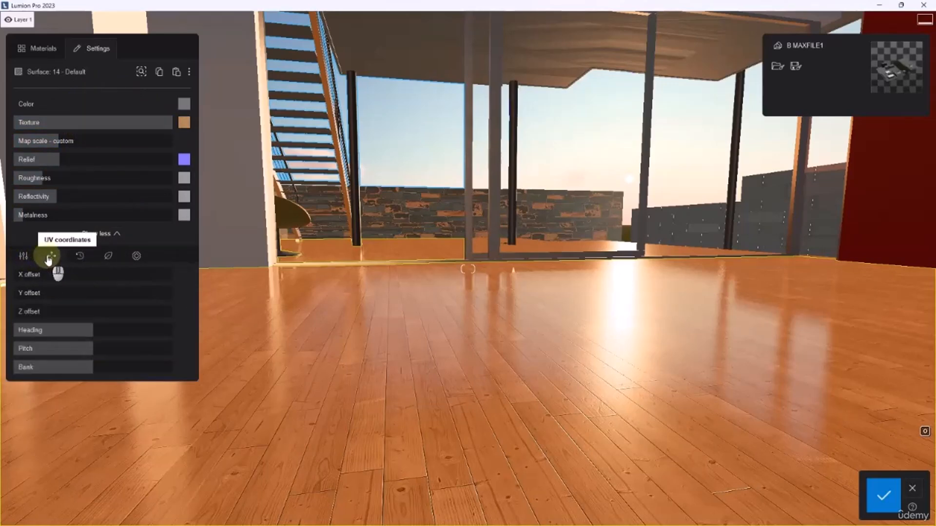
click(77, 257)
click(108, 257)
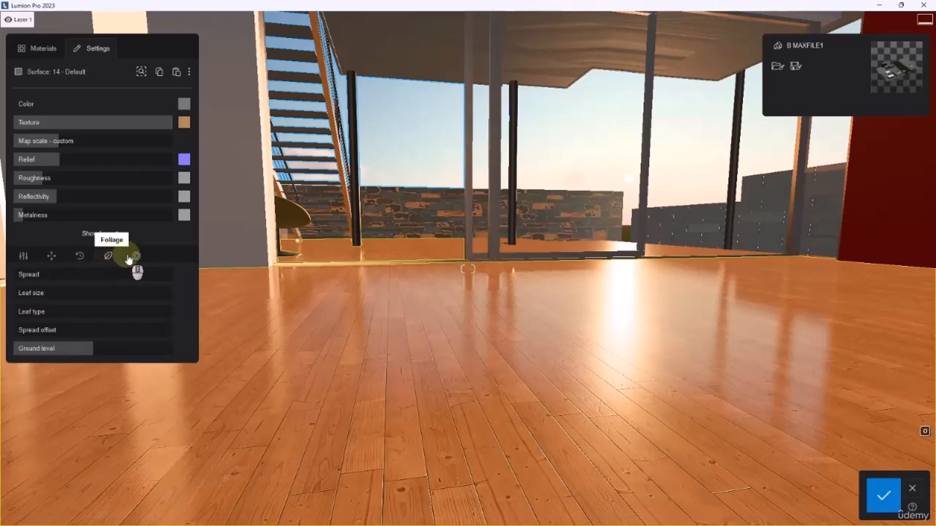
click(137, 257)
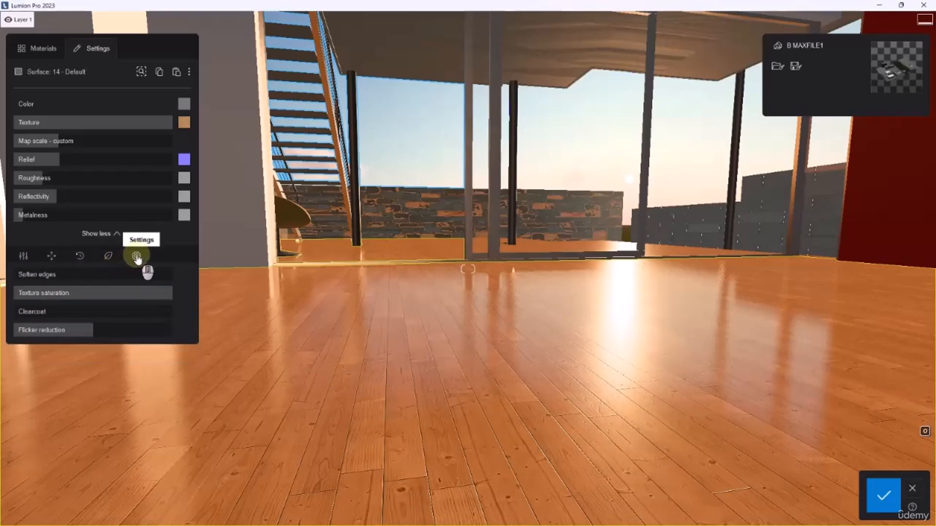
click(25, 256)
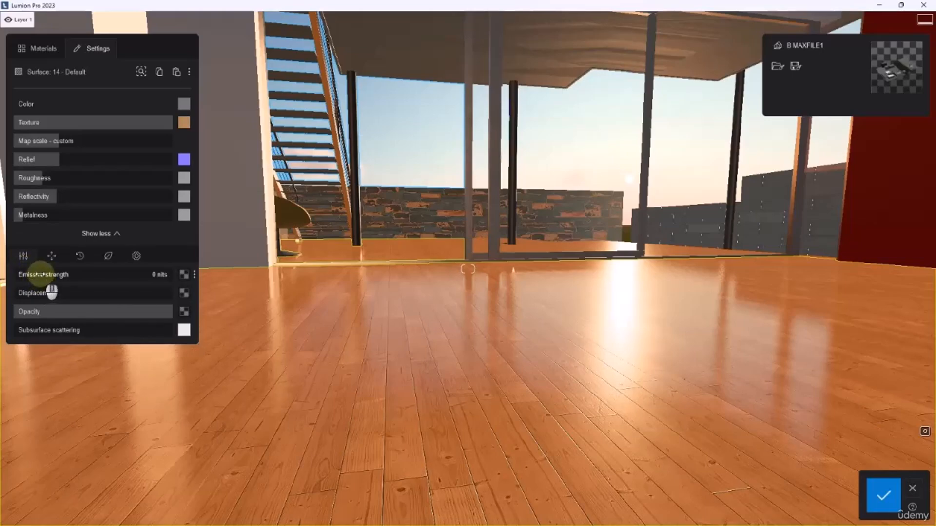
Try the floor's emissive strength, loading WoodFloor040_8K_AmbientOcclusion.jpg as its emissive map and raising the strength to more than half
drag(40, 275, 5, 279)
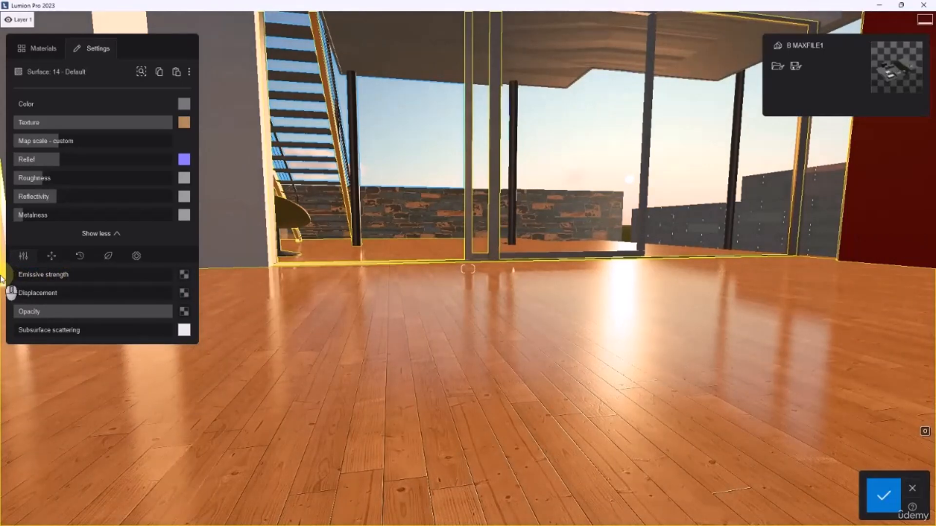
mouse_move(19, 274)
mouse_down()
mouse_move(92, 278)
mouse_move(88, 272)
mouse_move(132, 265)
mouse_move(16, 271)
mouse_up()
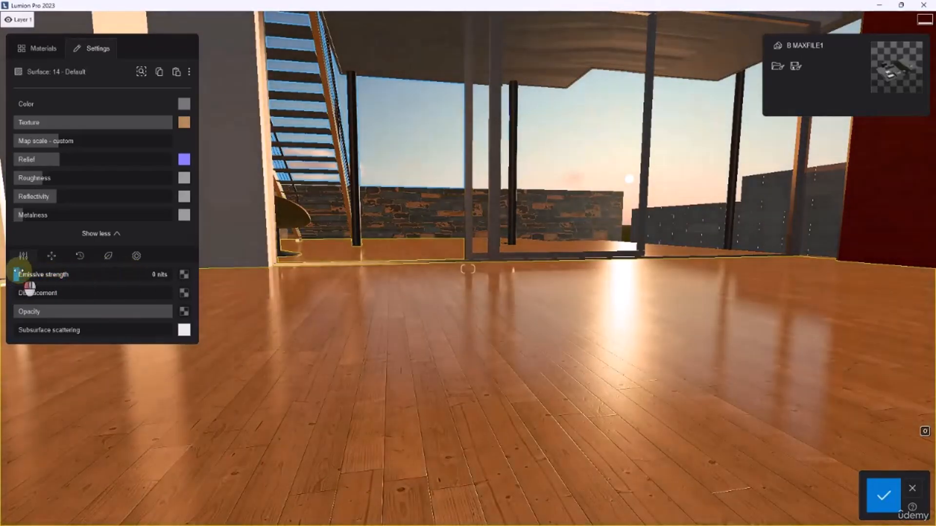
click(188, 276)
click(584, 187)
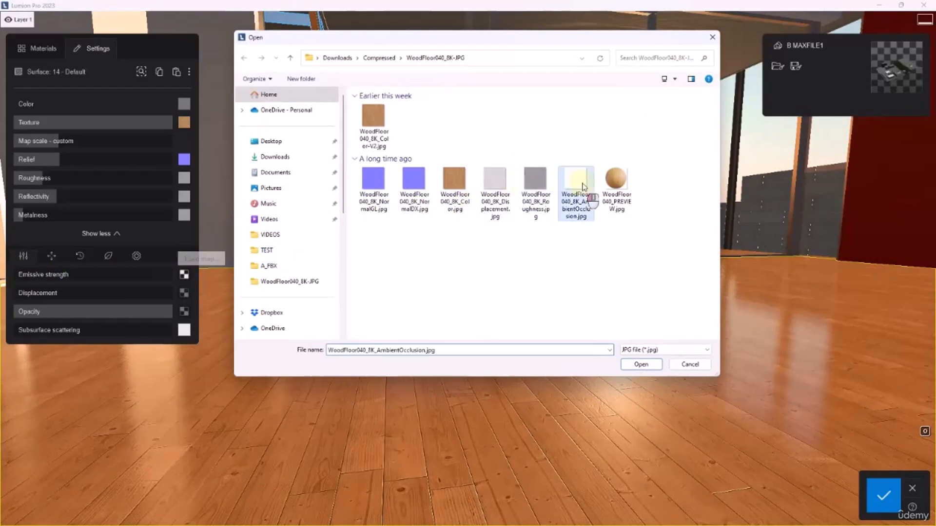
click(643, 364)
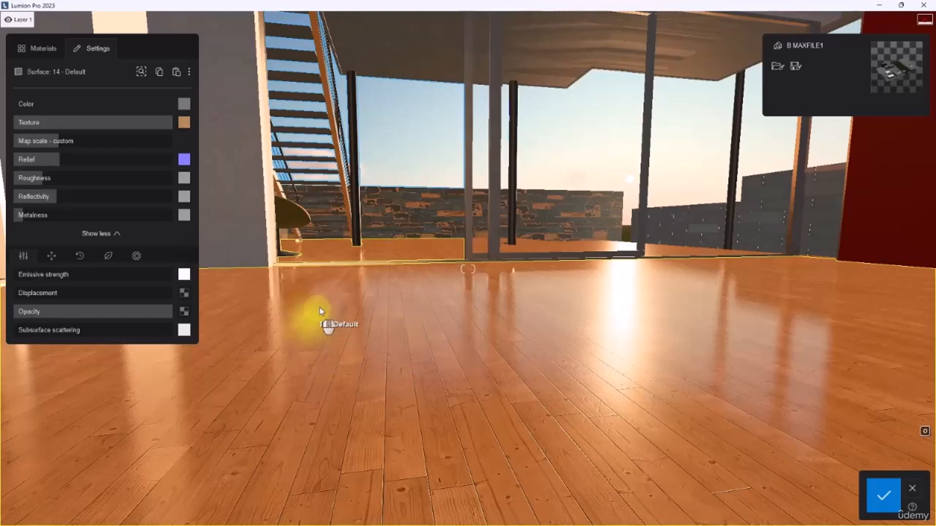
drag(23, 274, 113, 274)
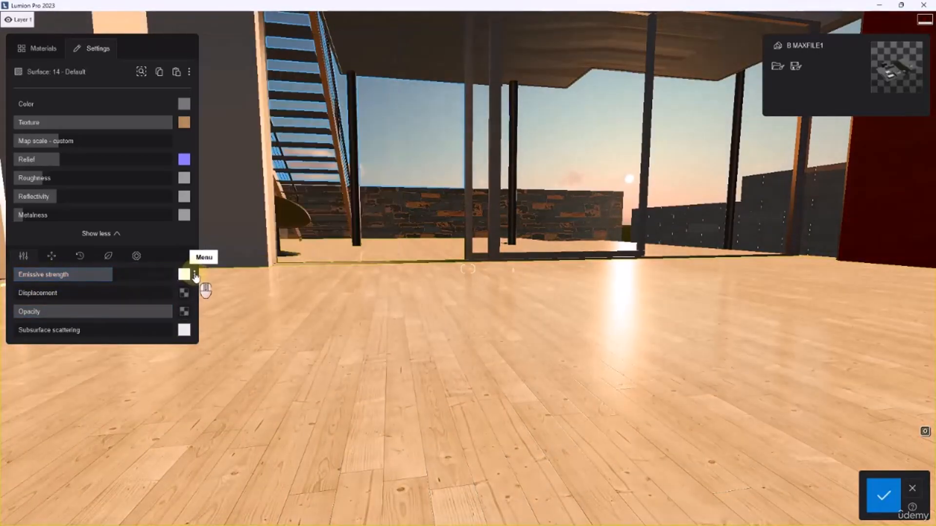
Remove the floor's emissive map and set its emissive strength back to zero
click(194, 275)
click(207, 276)
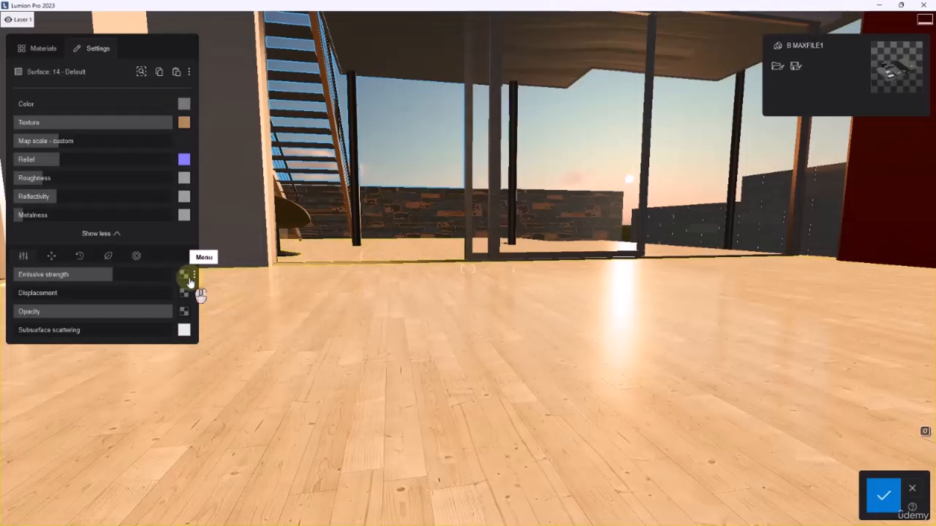
drag(120, 274, 21, 294)
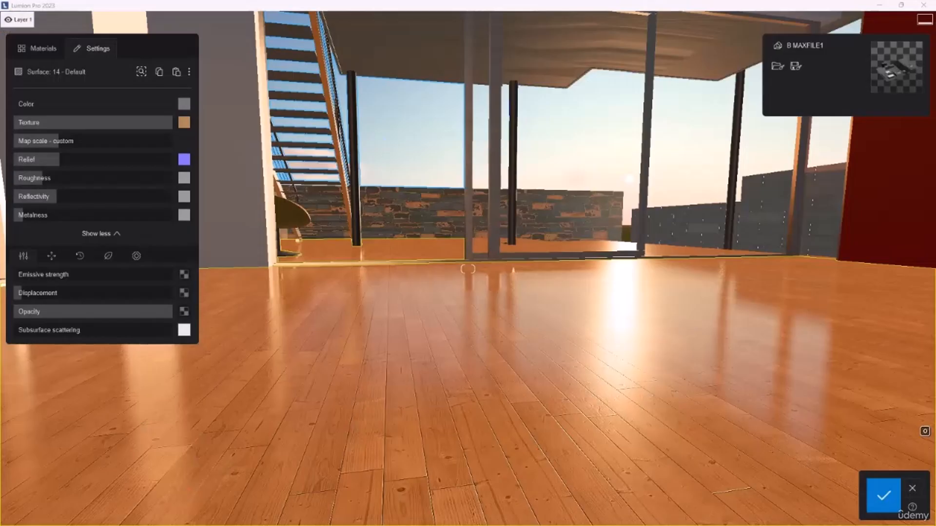
Switch to File Explorer and examine WoodFloor040_8K_Displacement.jpg in the WoodFloor040_8K-JPG folder
key(alt+Tab)
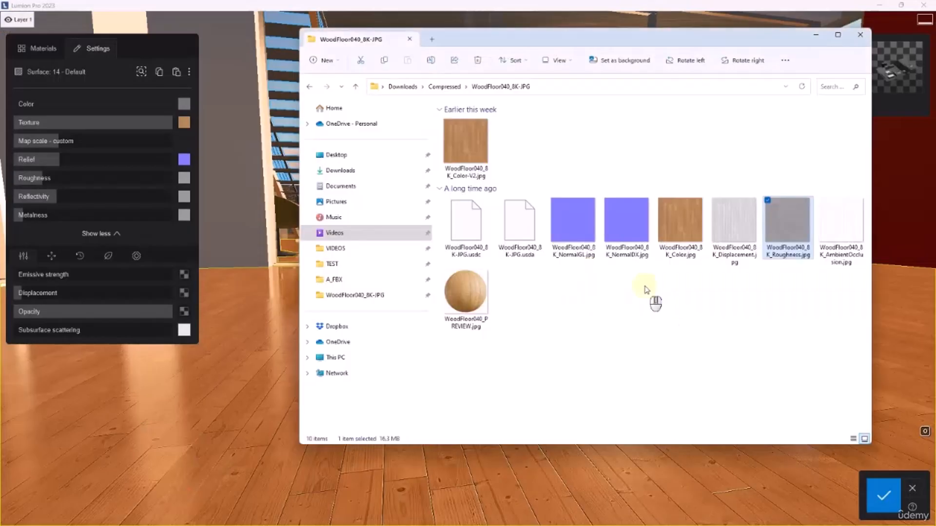
click(741, 258)
double_click(722, 233)
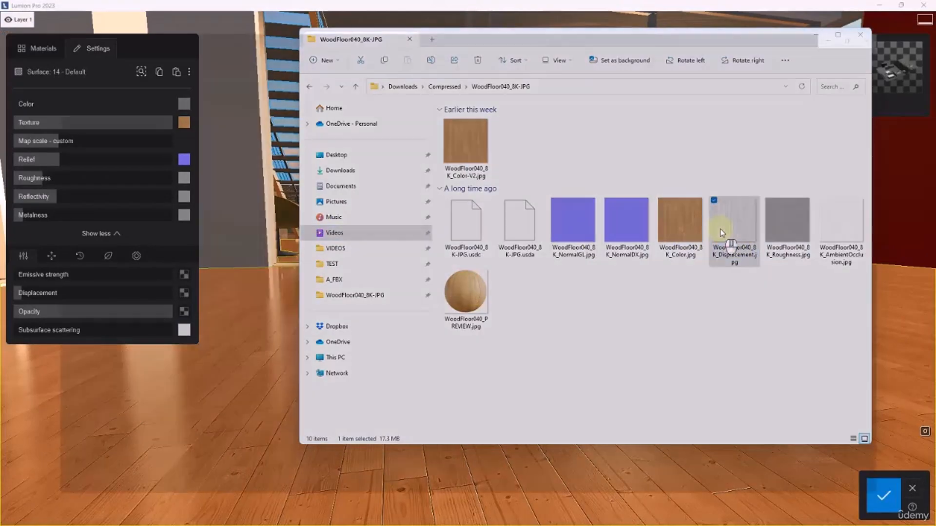
click(925, 8)
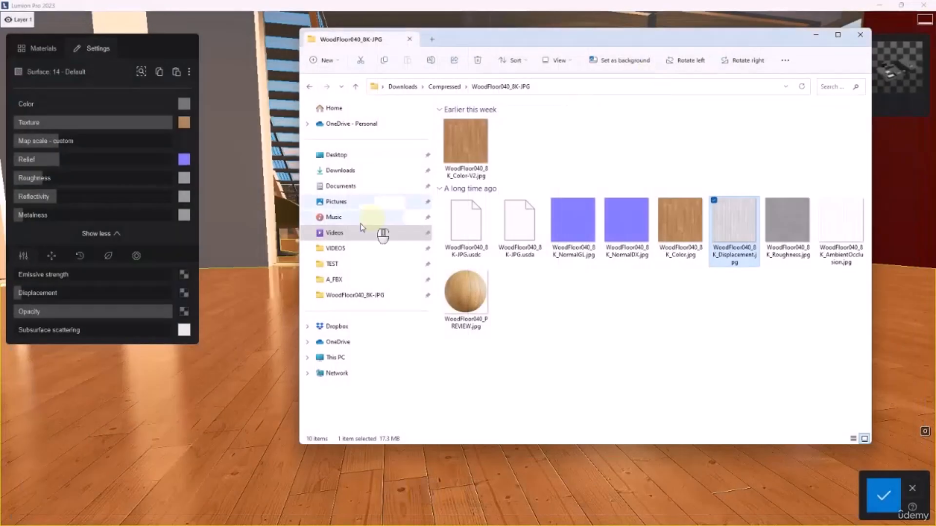
Return to Lumion, load WoodFloor040_8K_Displacement.jpg as the floor's displacement map, and test the displacement before setting it to zero
click(184, 292)
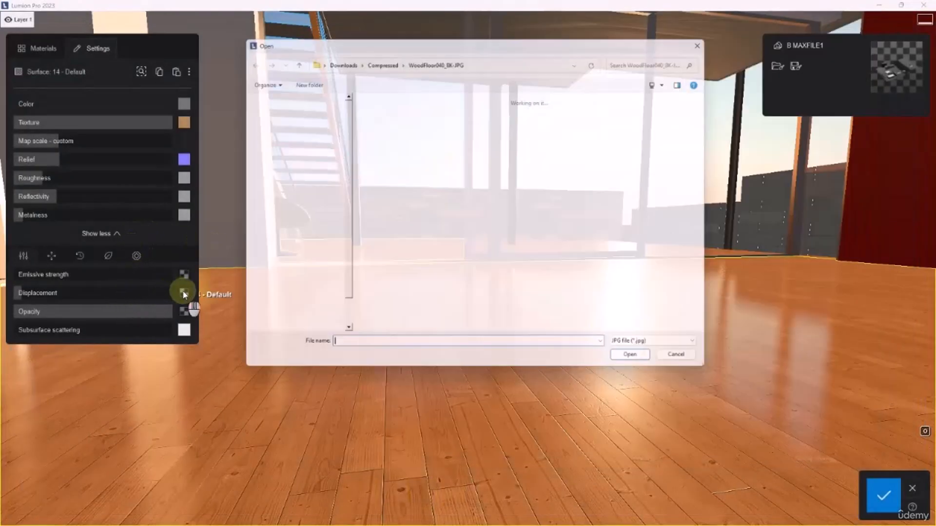
click(495, 205)
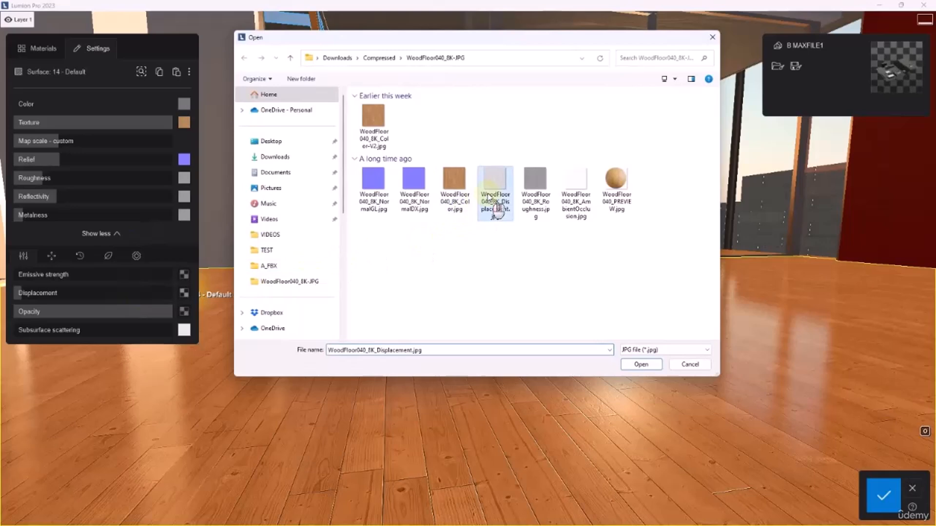
click(632, 363)
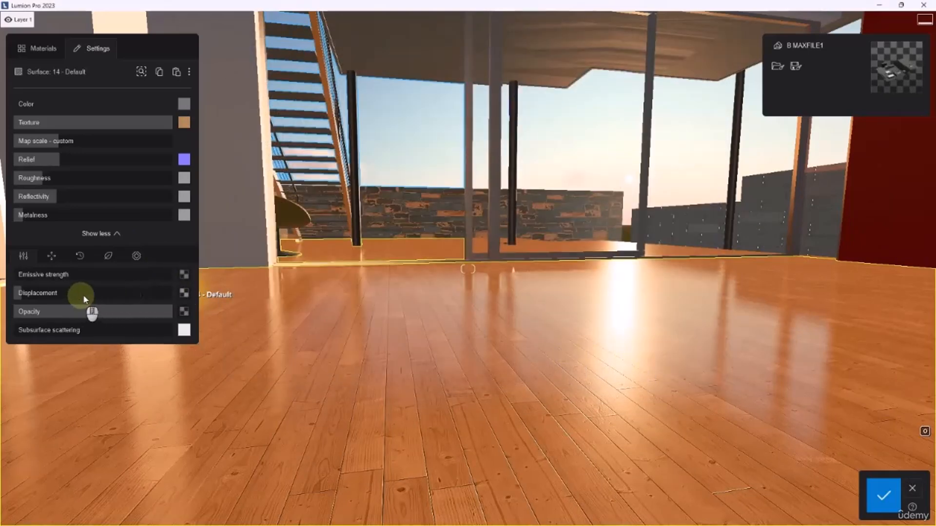
drag(85, 294, 5, 296)
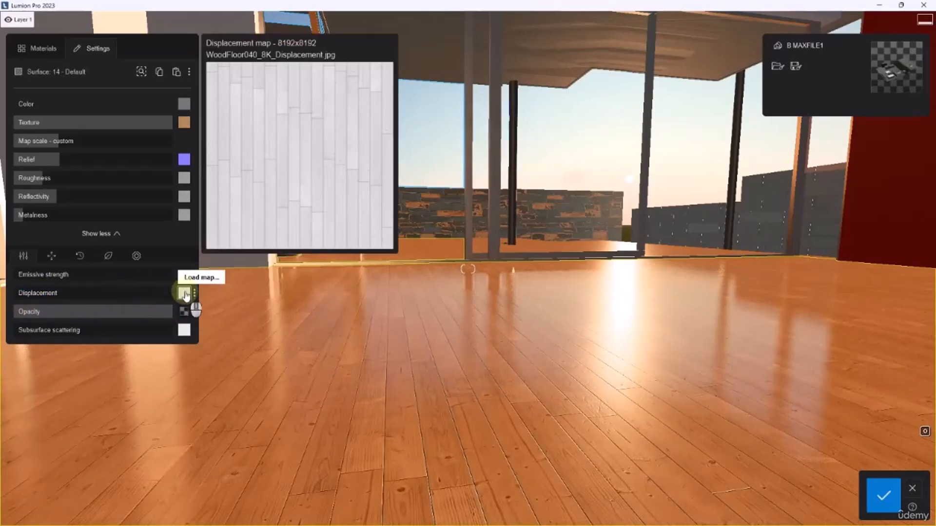
Replace the displacement map with WoodFloor040_8K_NormalGL.jpg and try a stronger displacement on the floor
click(184, 294)
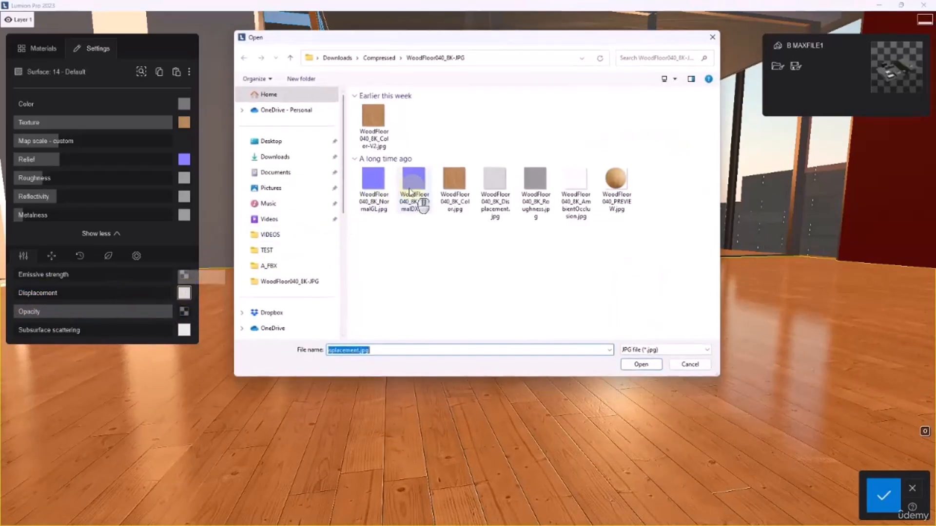
click(380, 198)
click(645, 369)
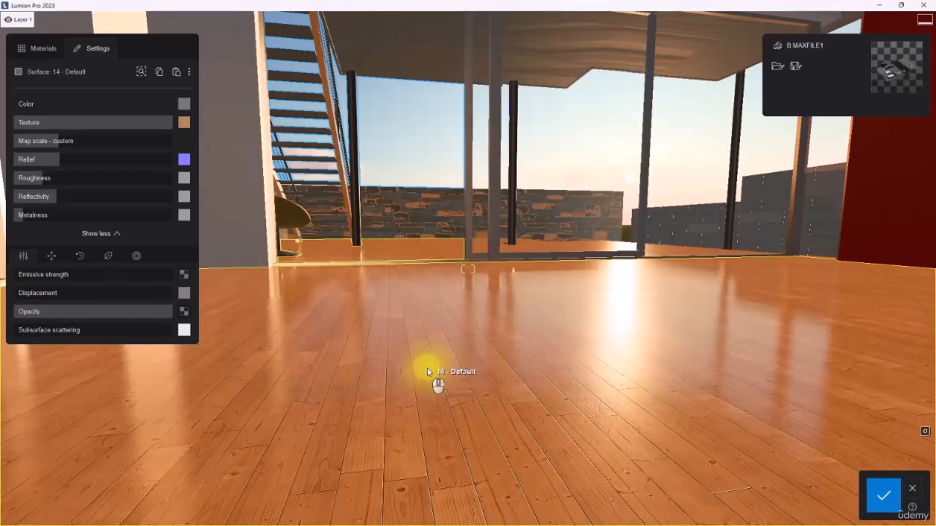
mouse_move(184, 294)
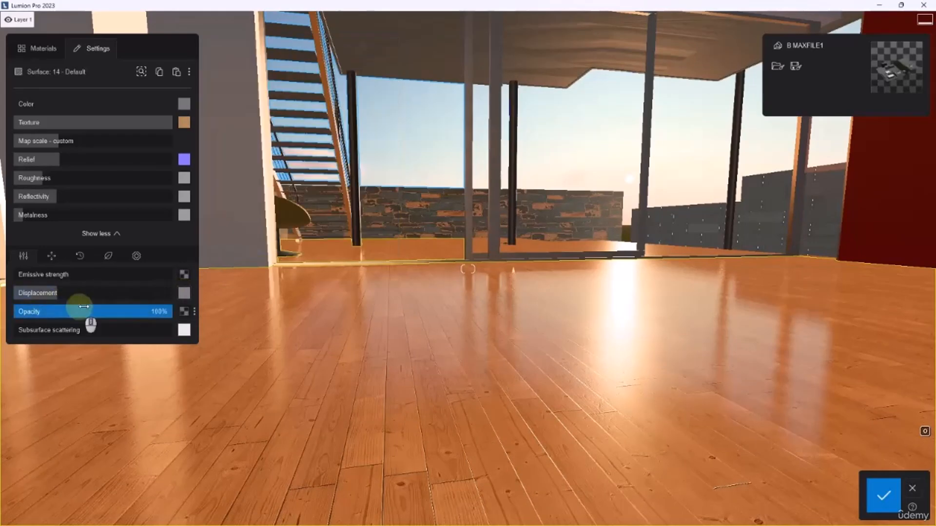
drag(58, 293, 386, 314)
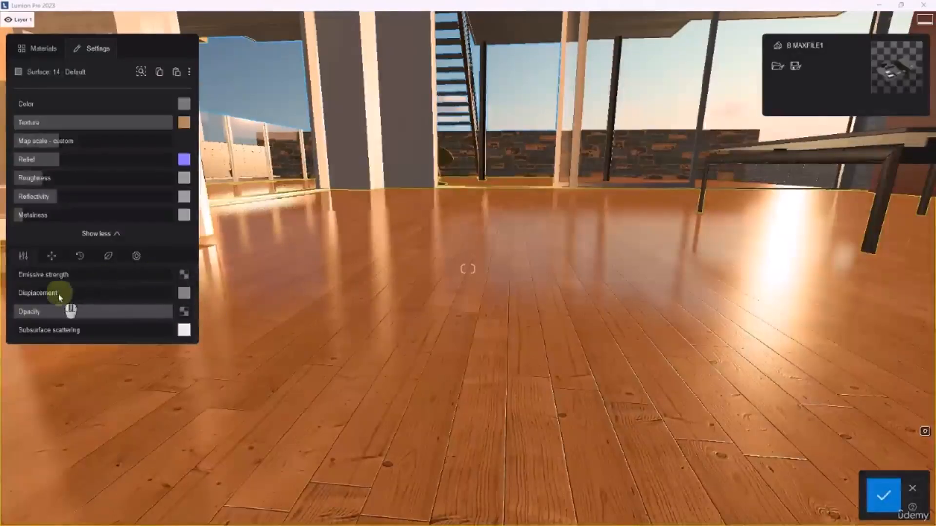
Set the floor's displacement to 0% and remove its displacement map
mouse_move(36, 294)
mouse_down()
mouse_move(121, 293)
mouse_move(28, 293)
mouse_up()
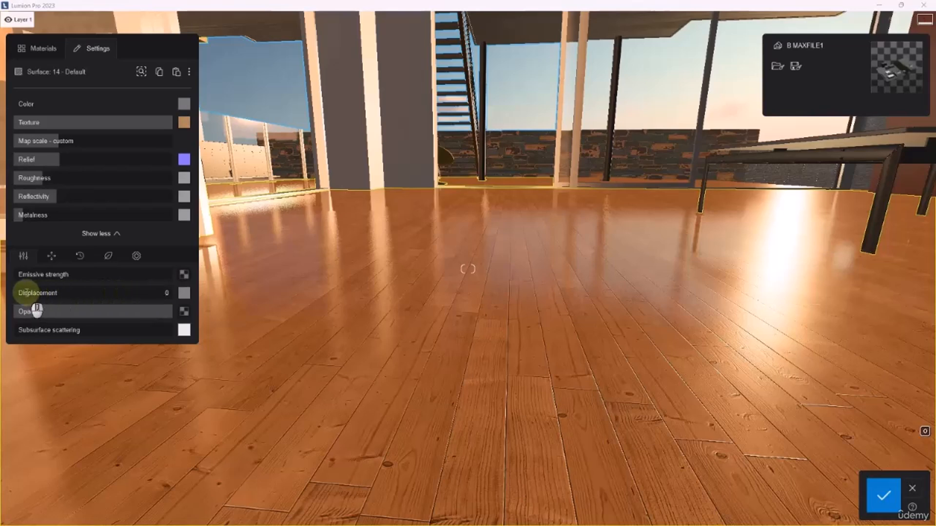
click(107, 328)
drag(34, 293, 1, 298)
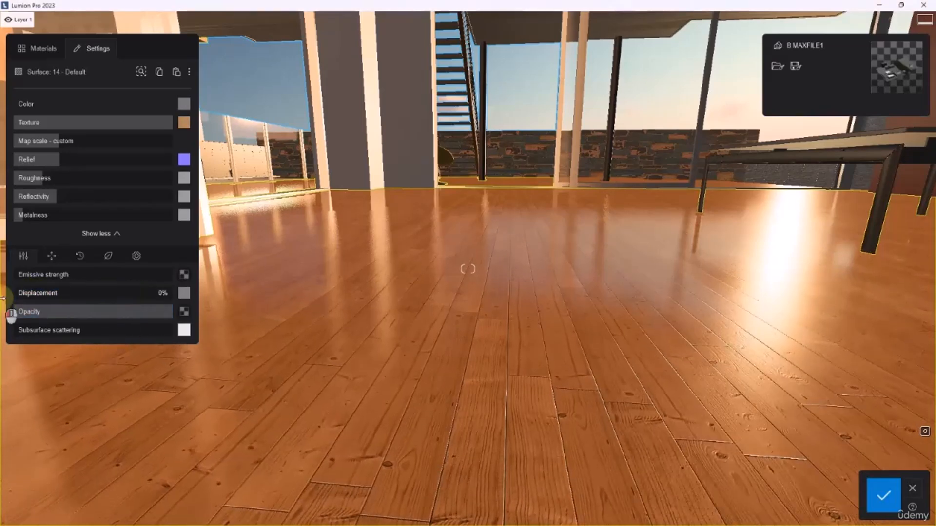
click(194, 294)
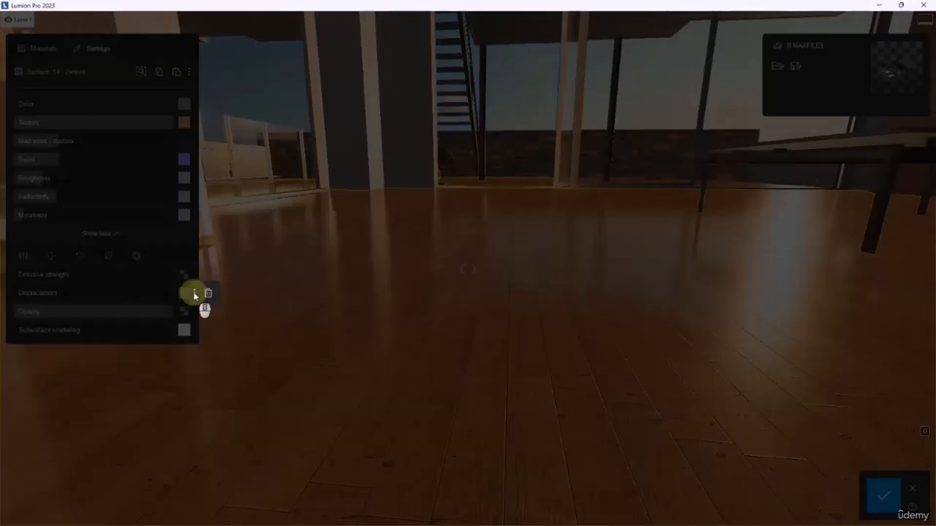
click(210, 295)
Try the wood floor's opacity at about 10% and restore it to full opacity
mouse_move(63, 306)
mouse_down()
mouse_move(161, 310)
mouse_move(52, 311)
mouse_up()
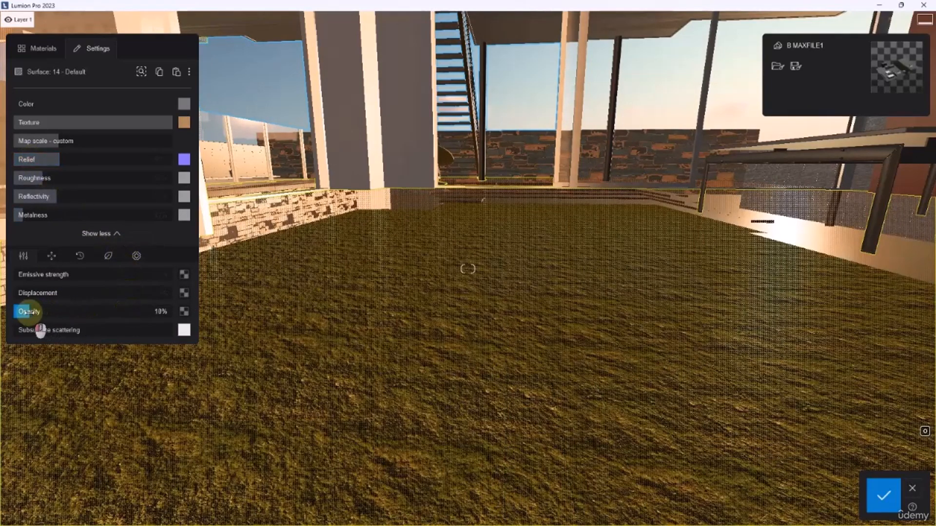
drag(43, 314, 135, 318)
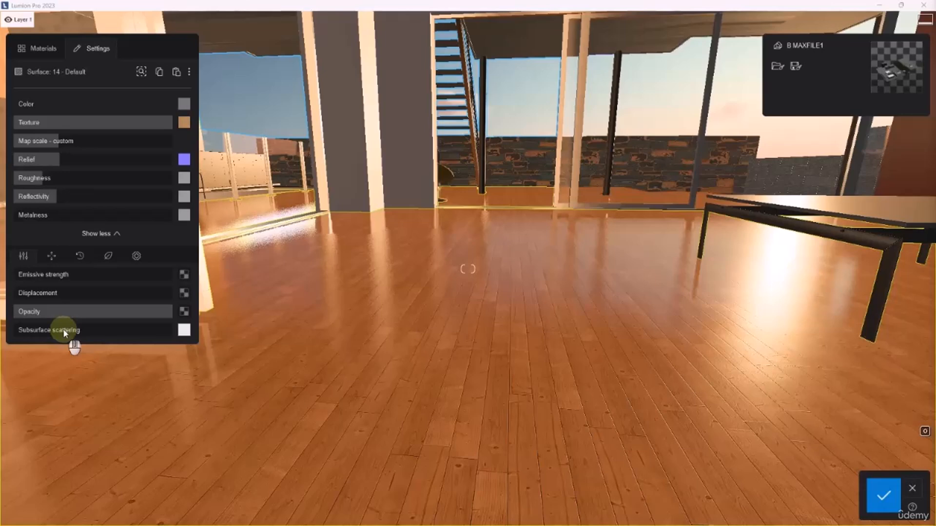
Try increasing the wood floor's subsurface scattering with its default white colour
click(29, 327)
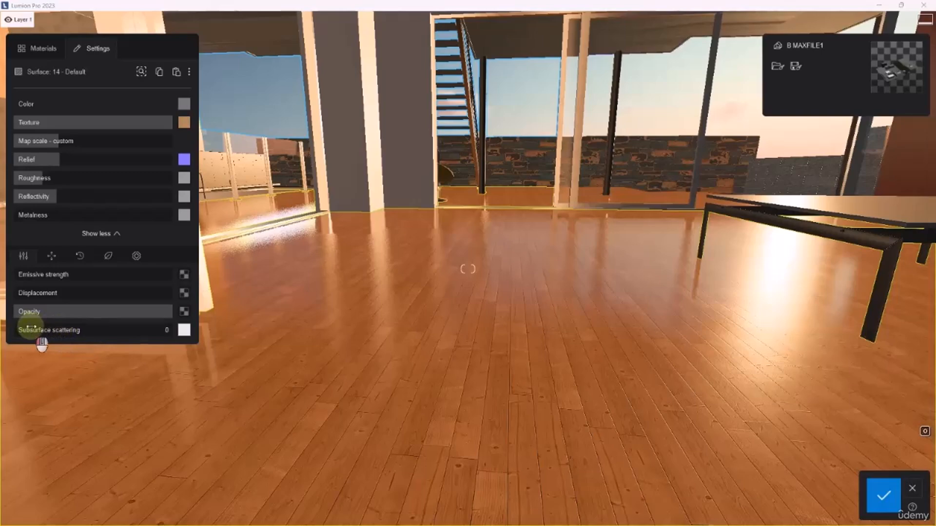
drag(30, 327, 57, 341)
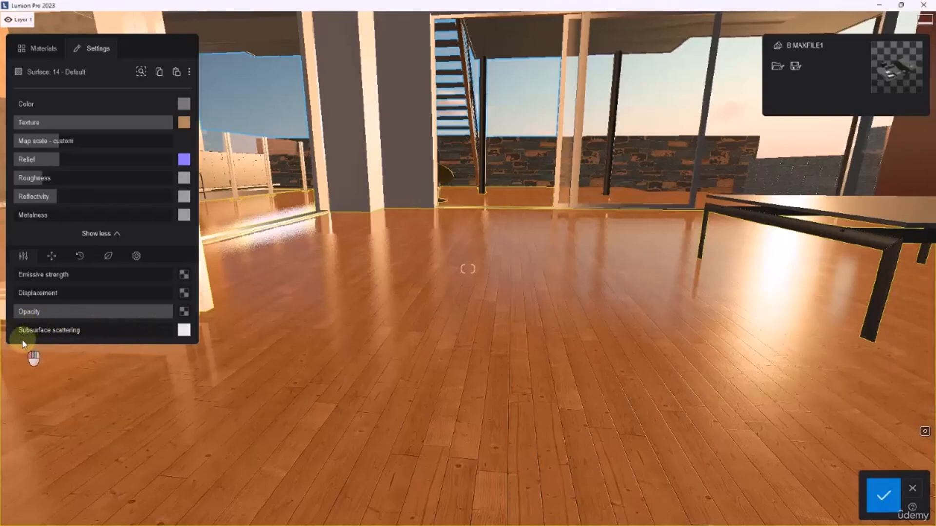
drag(19, 330, 59, 330)
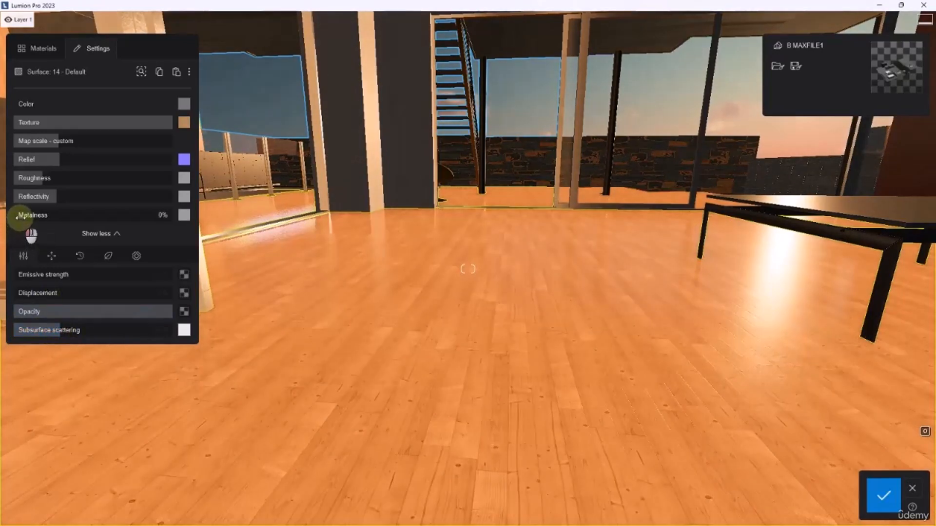
Try the floor's metalness at about 27%, return it to 0%, and set subsurface scattering to 7%
drag(17, 217, 35, 219)
mouse_move(58, 330)
mouse_down()
mouse_move(23, 331)
mouse_move(121, 330)
mouse_move(60, 330)
mouse_up()
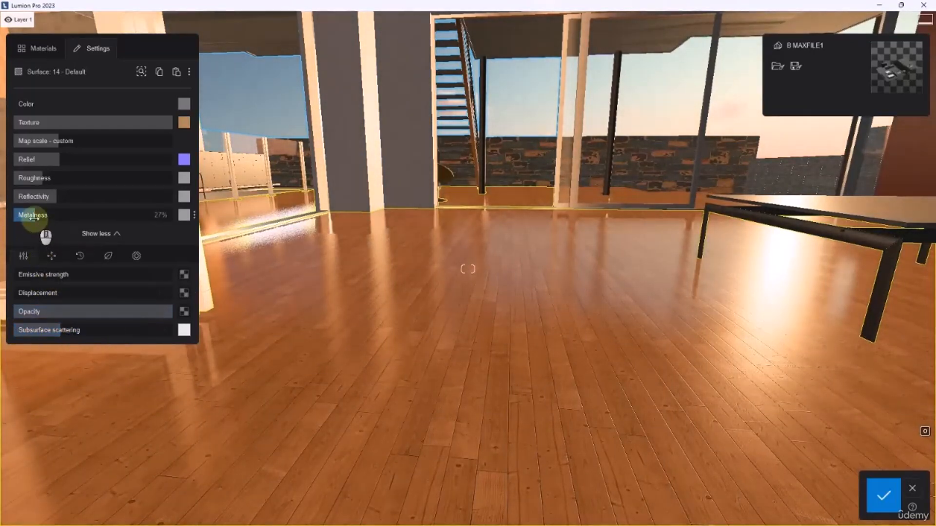
drag(38, 215, 9, 230)
drag(60, 330, 34, 345)
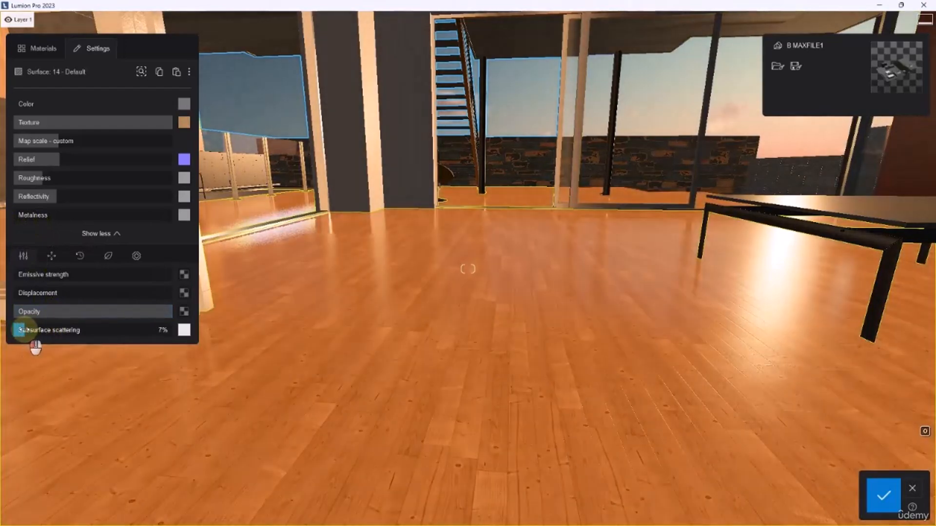
Try a red subsurface scattering colour on the floor, followed by two colours from the RAL Yellow range
click(184, 330)
drag(235, 331, 276, 328)
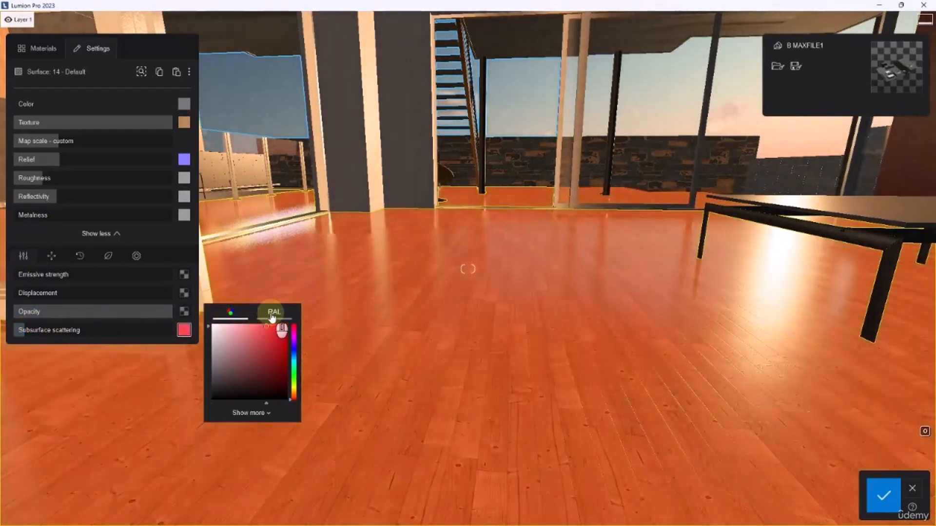
click(274, 312)
click(261, 346)
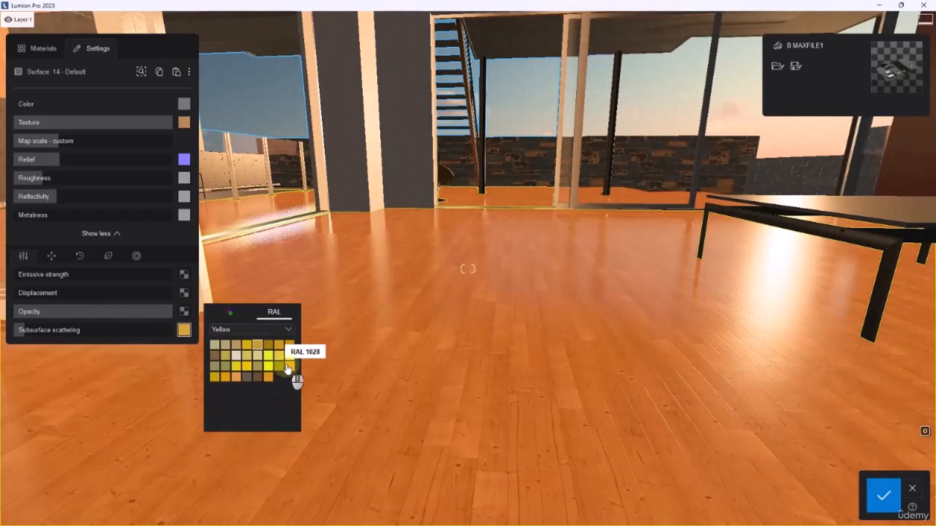
click(258, 377)
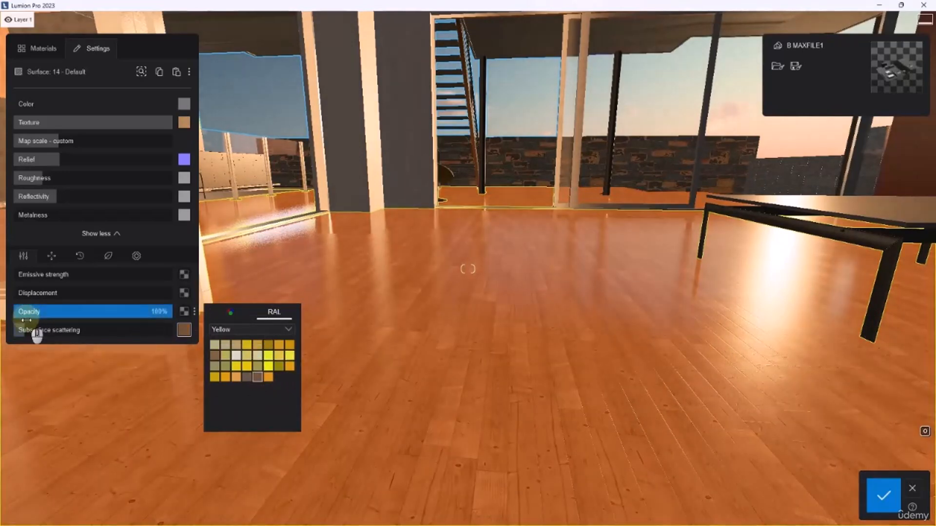
Set the floor's subsurface scattering colour to a reddish brown from the RAL Brown range and its strength to 9%
click(270, 336)
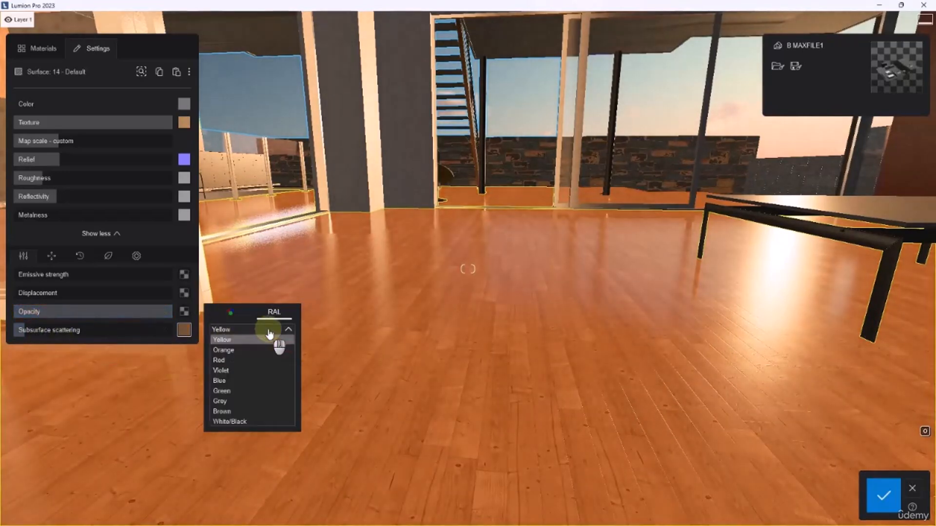
scroll(241, 427, down, 2)
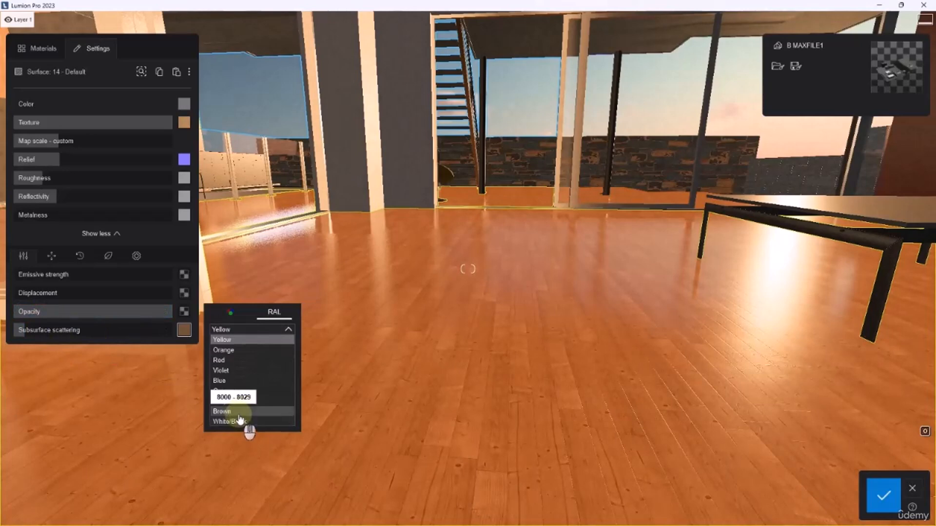
click(244, 423)
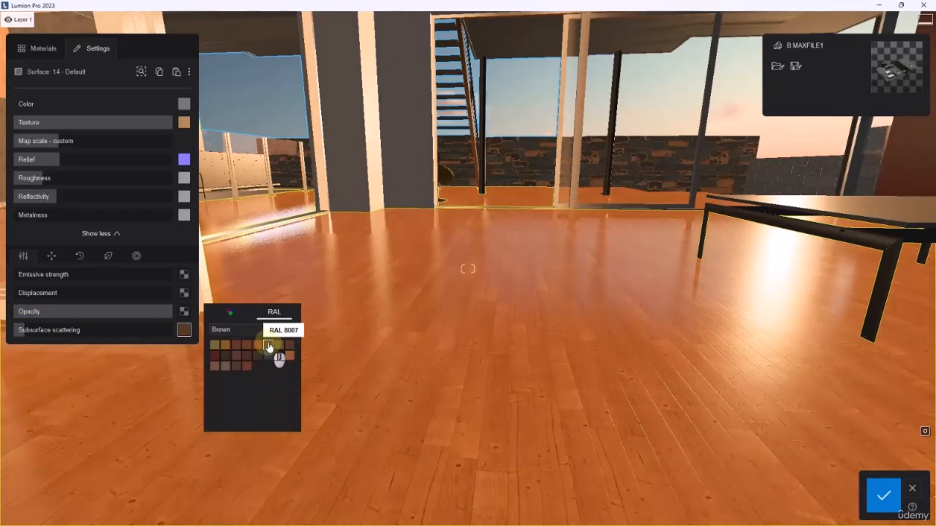
click(290, 355)
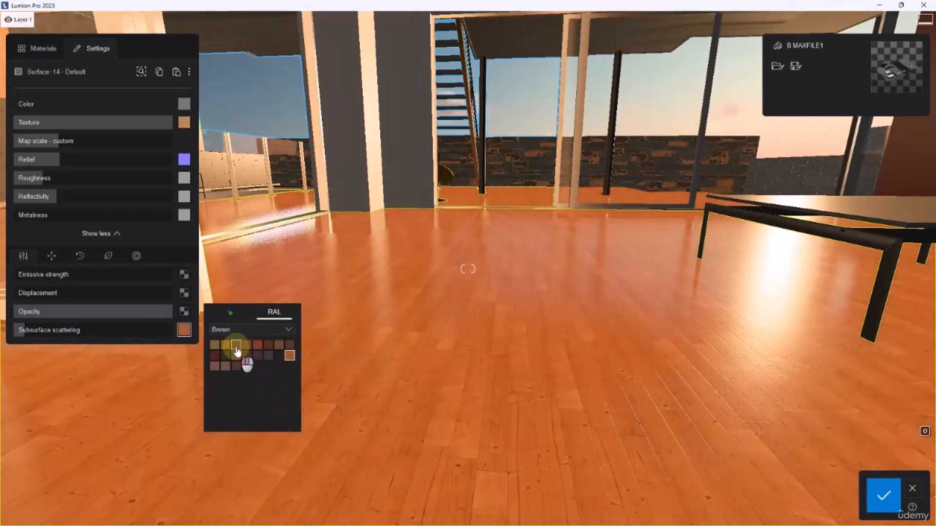
click(237, 347)
mouse_move(37, 330)
mouse_down()
mouse_move(154, 330)
mouse_move(18, 330)
mouse_move(29, 330)
mouse_up()
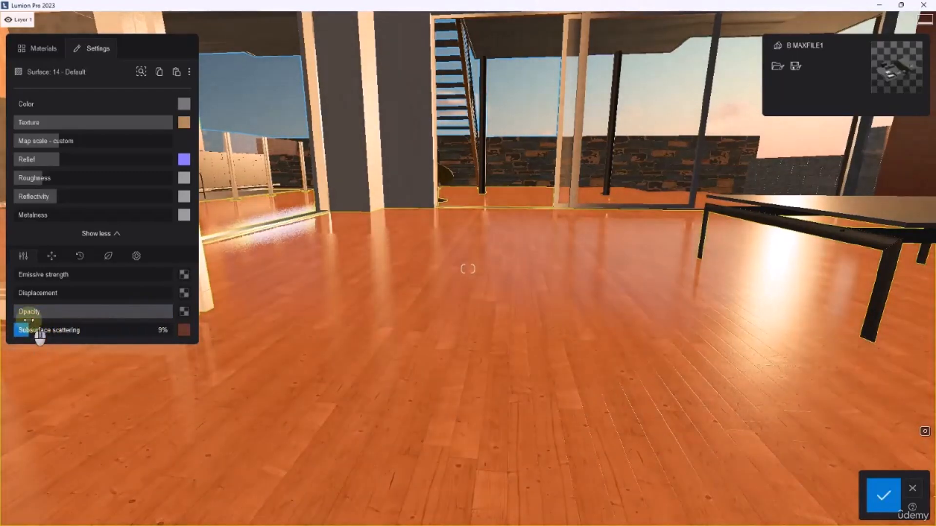
Open the UV coordinates settings of the floor material
click(51, 256)
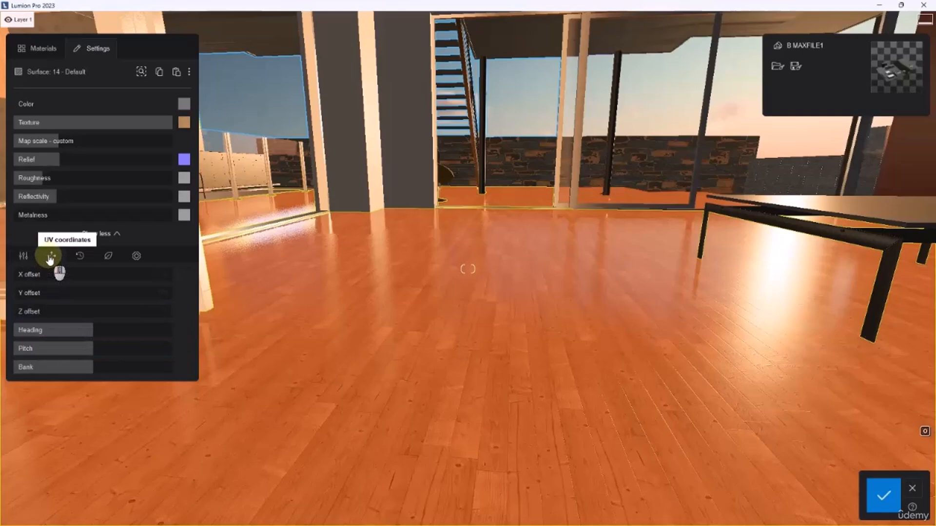